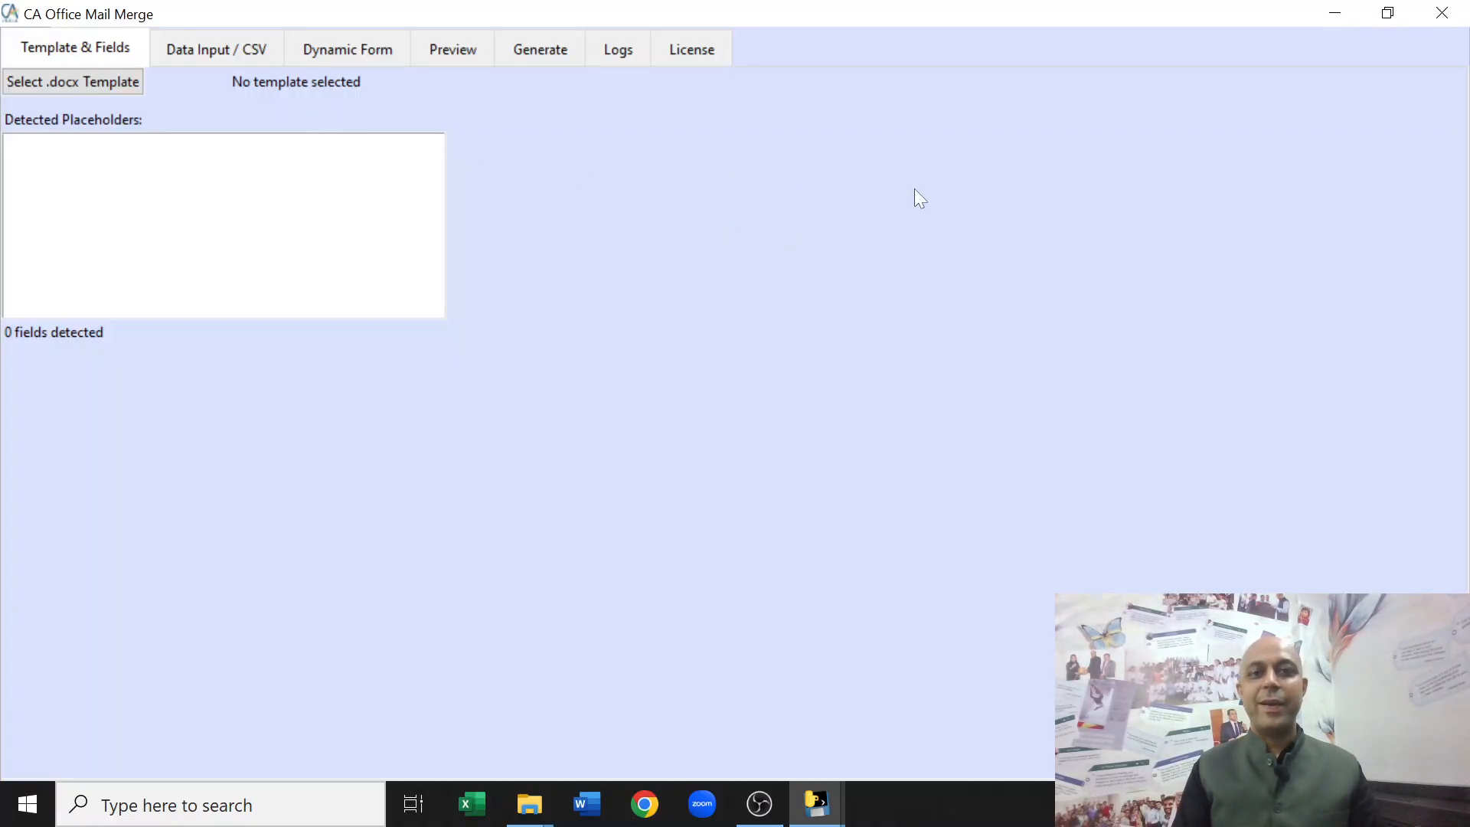
# Load 1_Partnership_Deed_New_Firm_FULL.docx as the mail merge template and dismiss the notice about the created CSV template
pyautogui.click(90, 77)
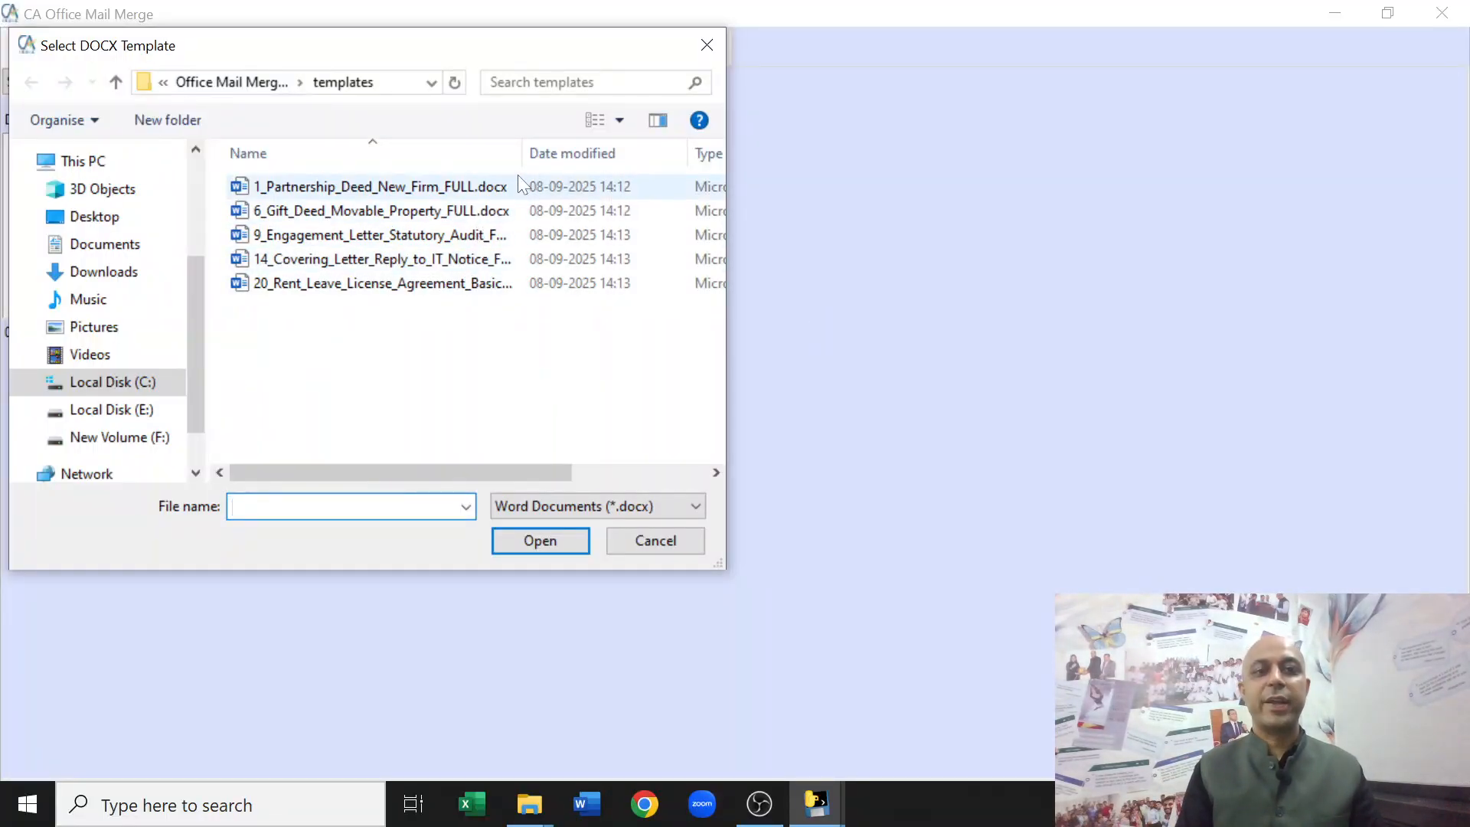
pyautogui.doubleClick(441, 190)
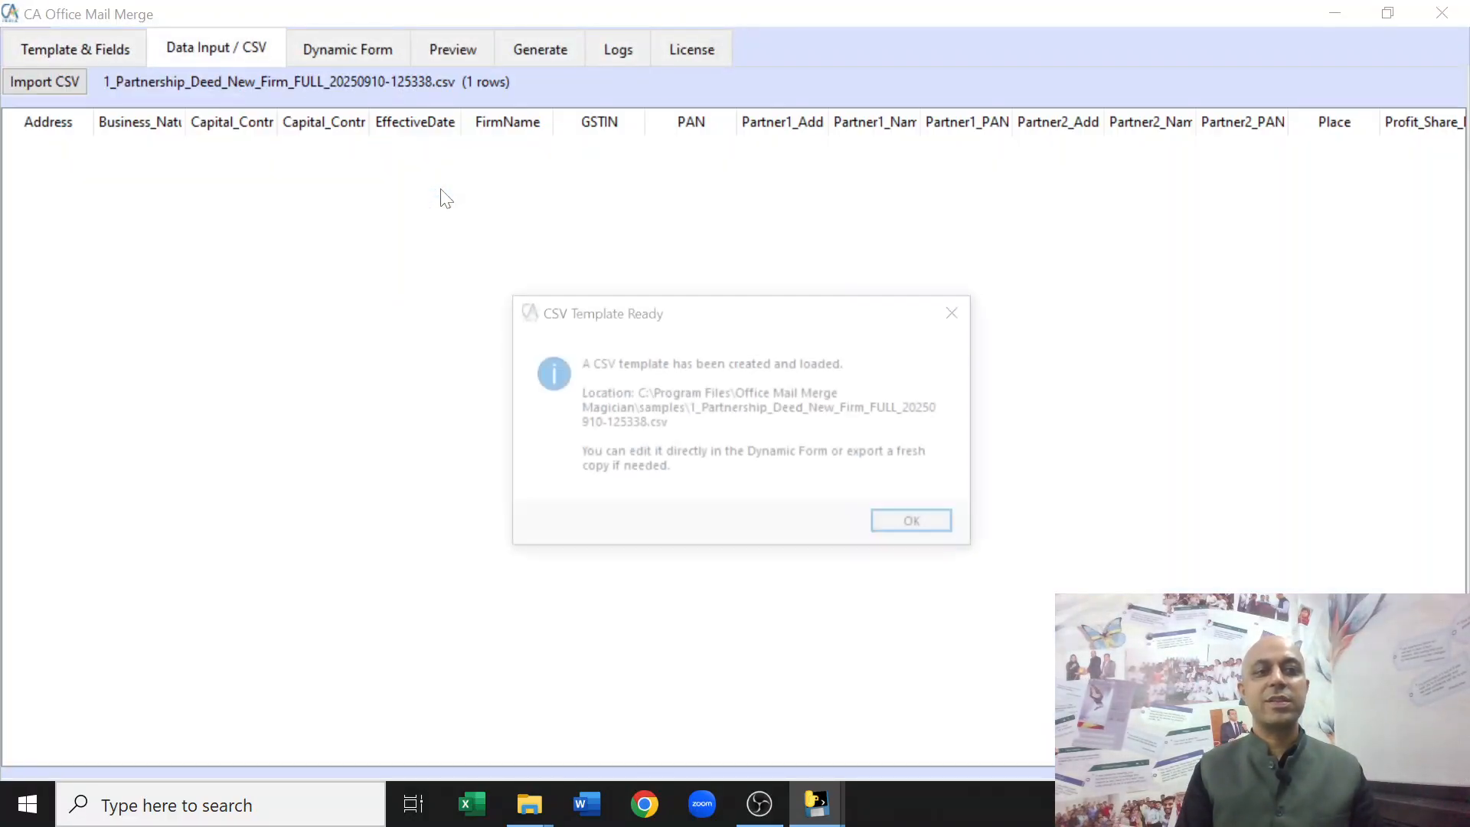
pyautogui.click(918, 525)
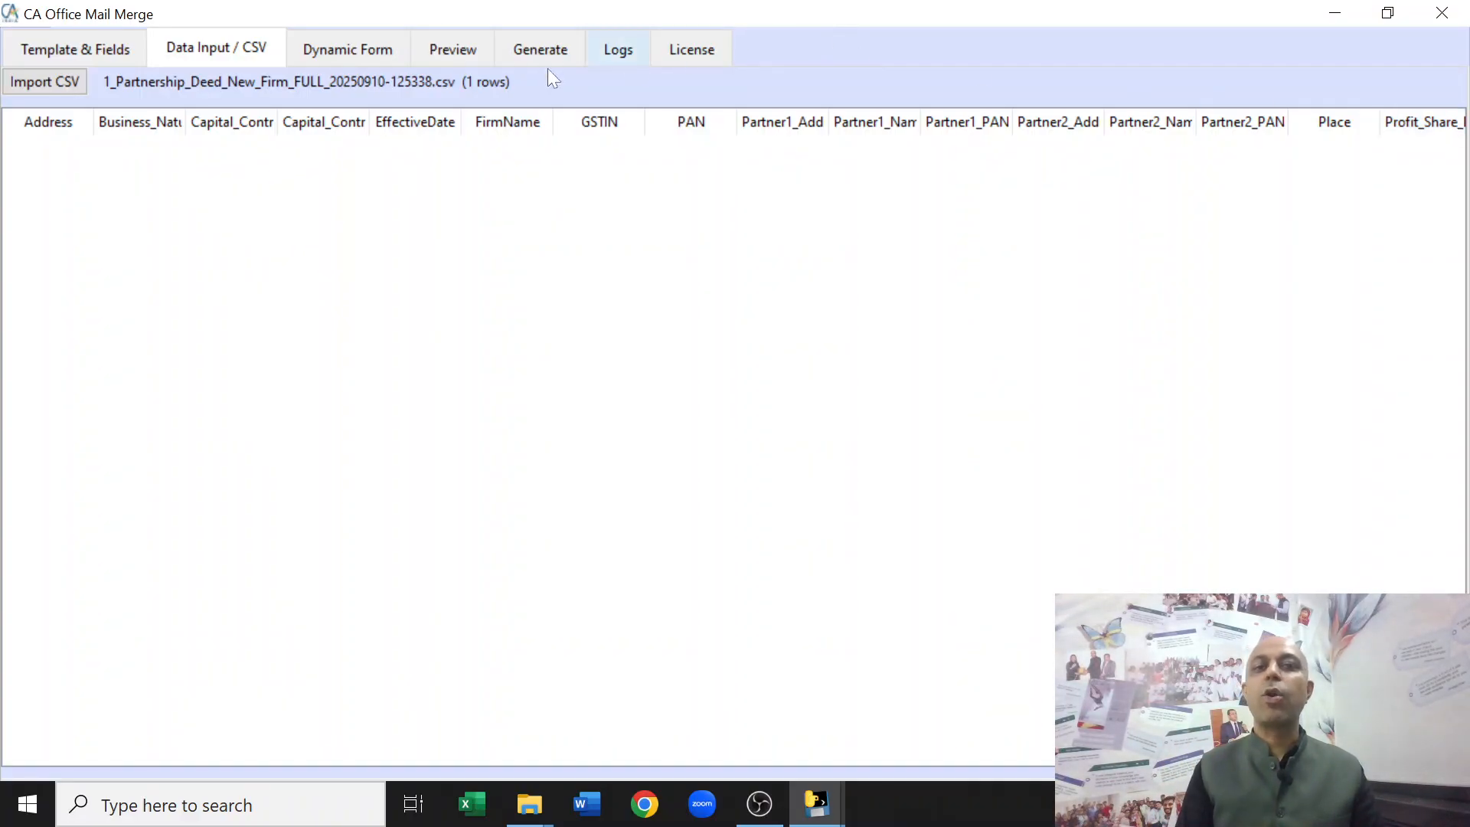
# Examine the list of placeholders detected in the partnership deed template, going down to Partner2_PAN
pyautogui.click(113, 48)
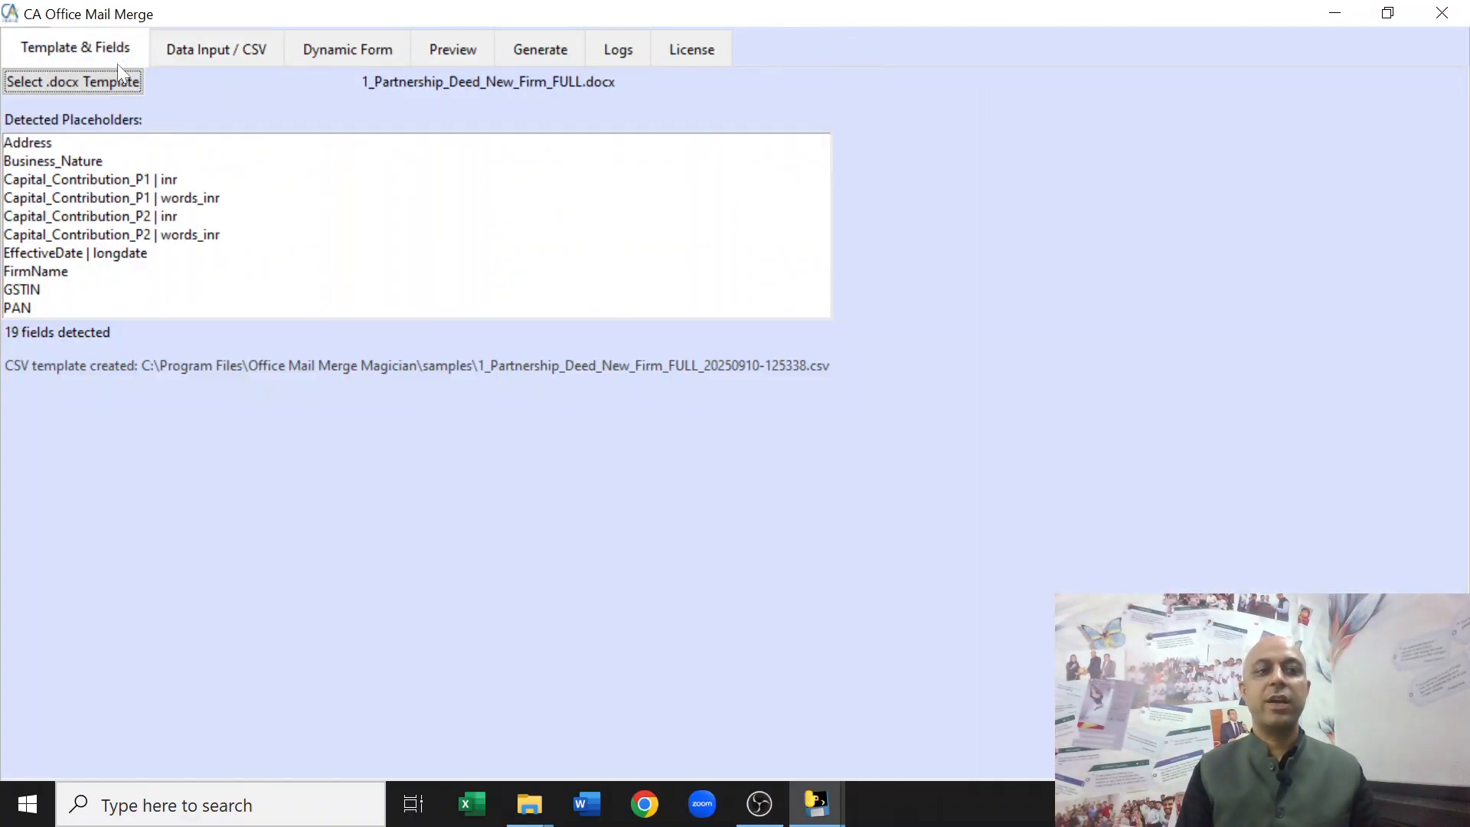
pyautogui.click(143, 151)
pyautogui.press('Down')
pyautogui.press('Down')
pyautogui.press('Down')
pyautogui.press('Down')
pyautogui.press('Down')
pyautogui.press('Down')
pyautogui.press('Down')
pyautogui.press('Down')
pyautogui.press('Down')
pyautogui.press('Down')
pyautogui.press('Down')
pyautogui.press('Down')
pyautogui.press('Down')
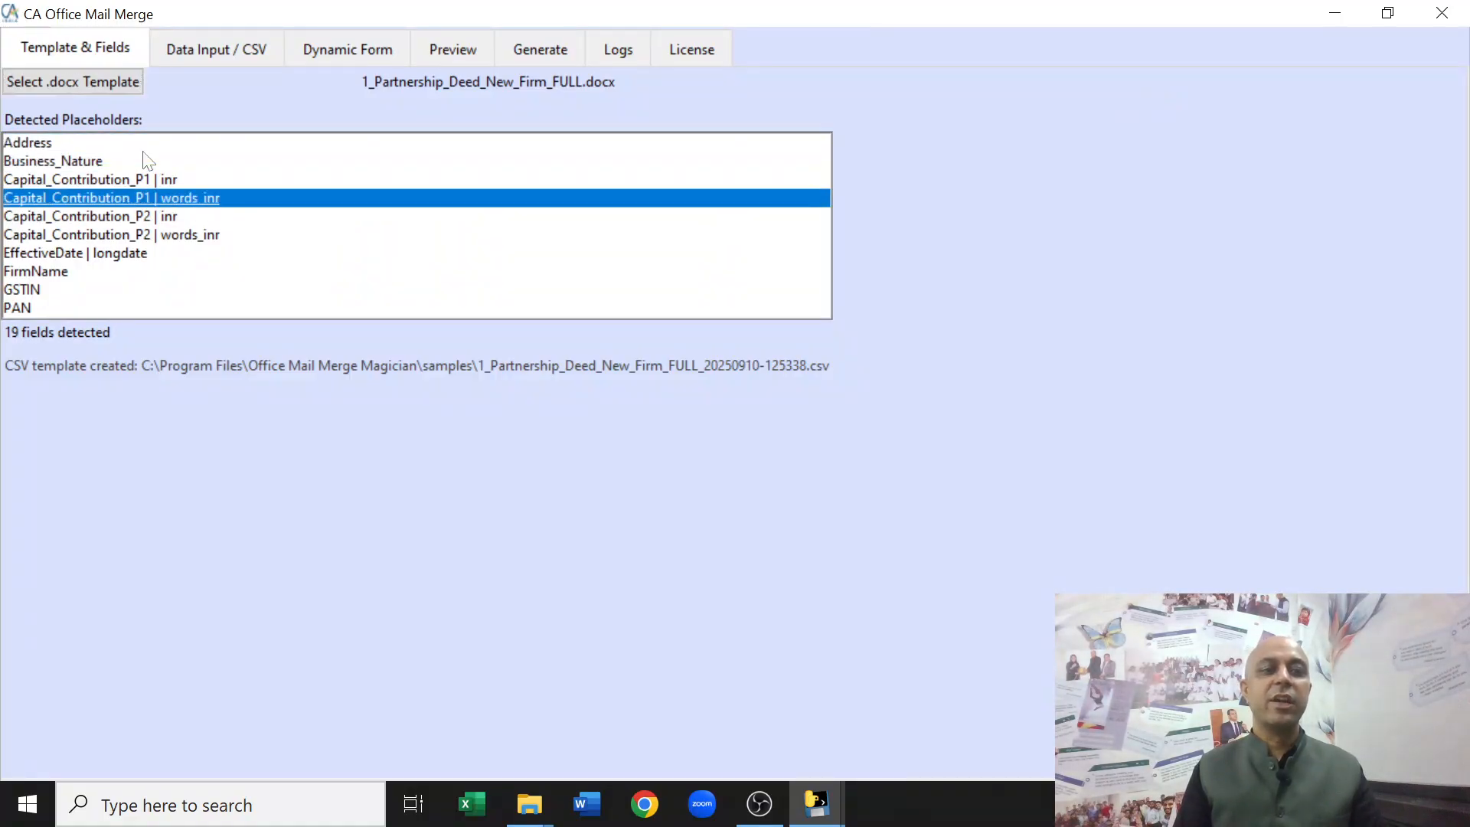
pyautogui.press('Down')
pyautogui.press('Down')
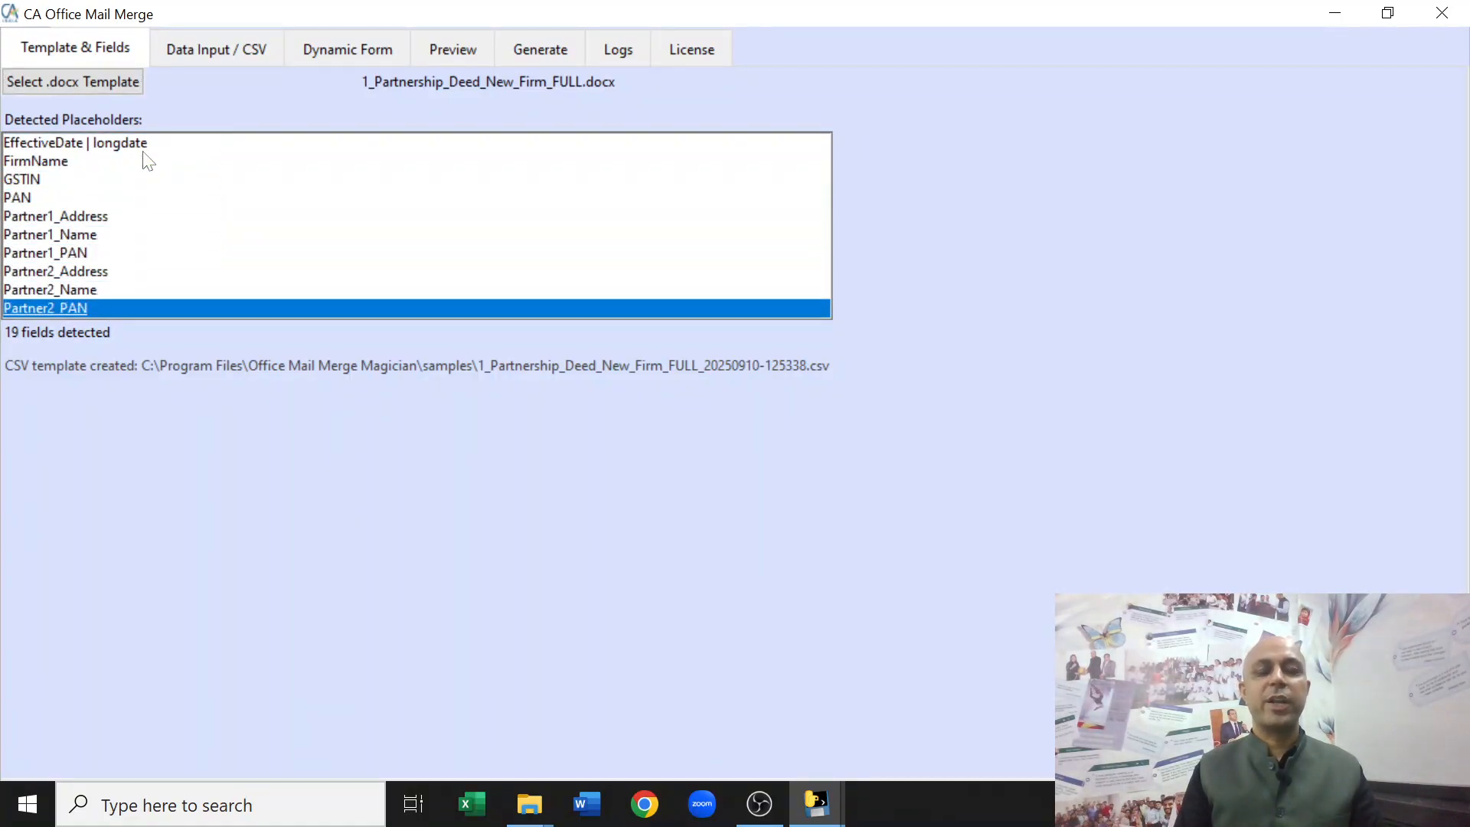
# Look through the empty CSV data, the blank record form, the preview and the generation settings
pyautogui.click(259, 54)
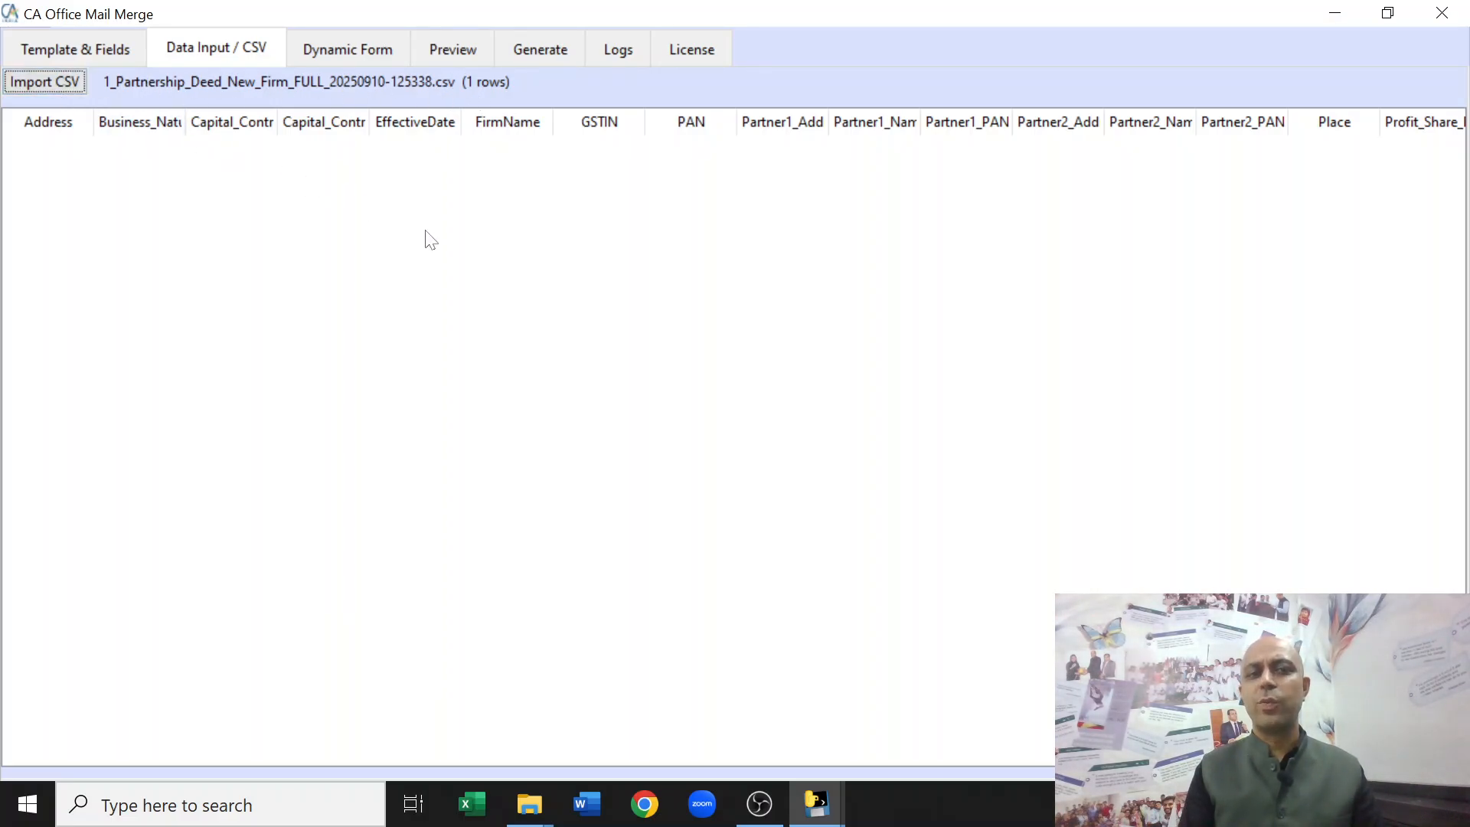
pyautogui.click(357, 61)
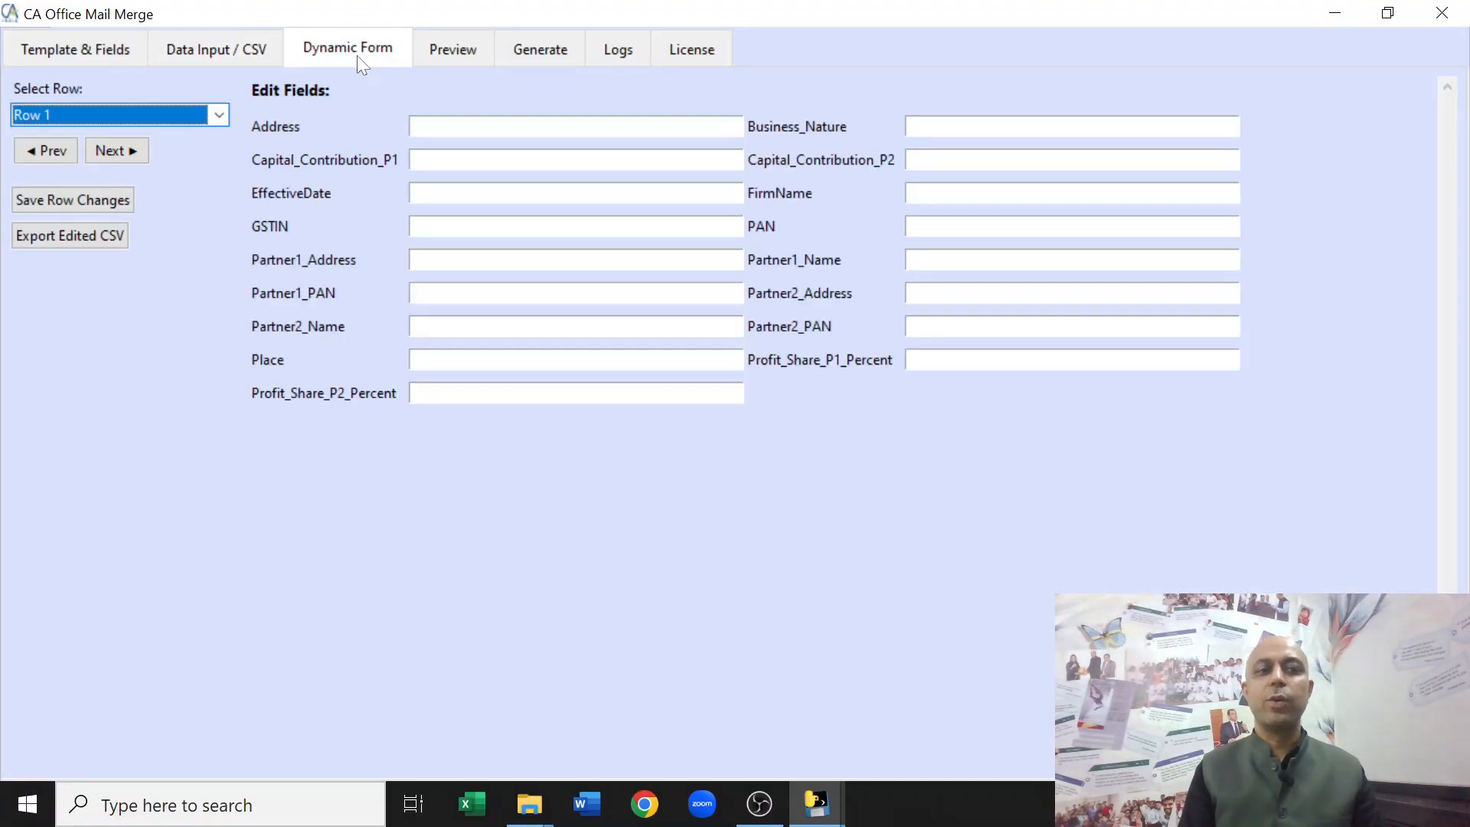
pyautogui.click(429, 127)
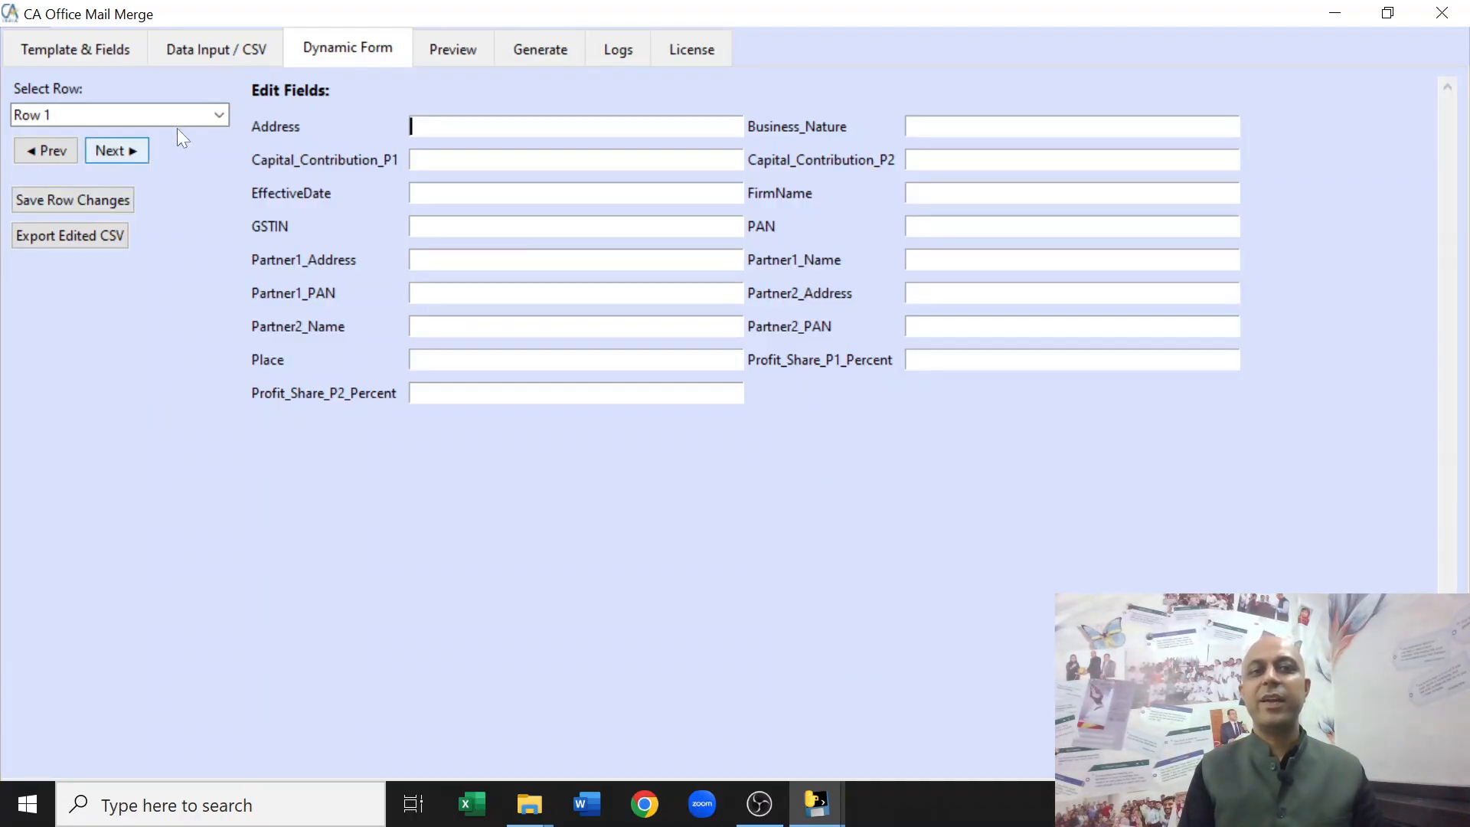
pyautogui.click(472, 57)
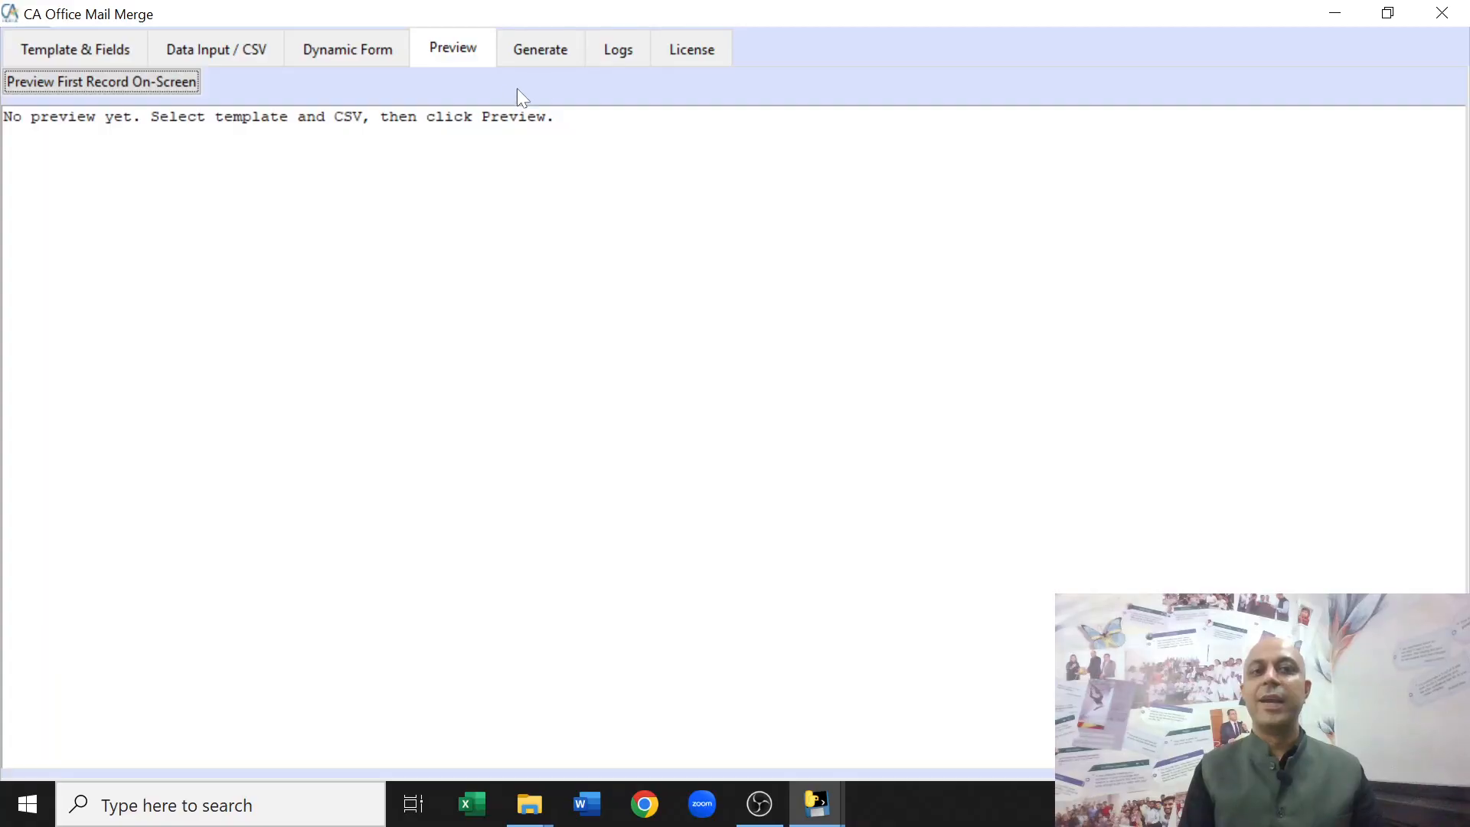
pyautogui.click(563, 60)
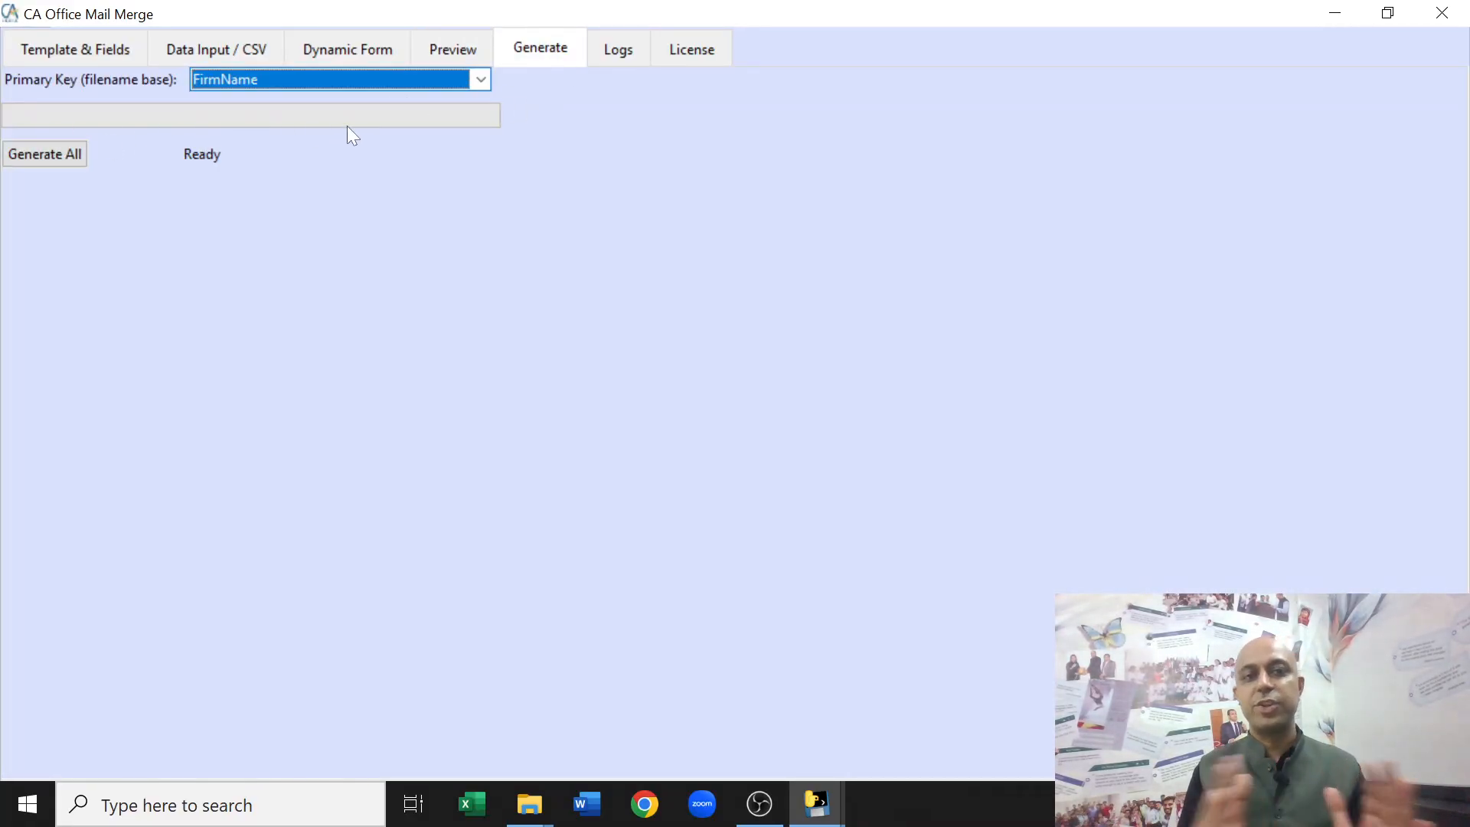
# Import the sample data file 1_Partnership_Deed_New_Firm_FULL.csv as the merge data
pyautogui.click(193, 55)
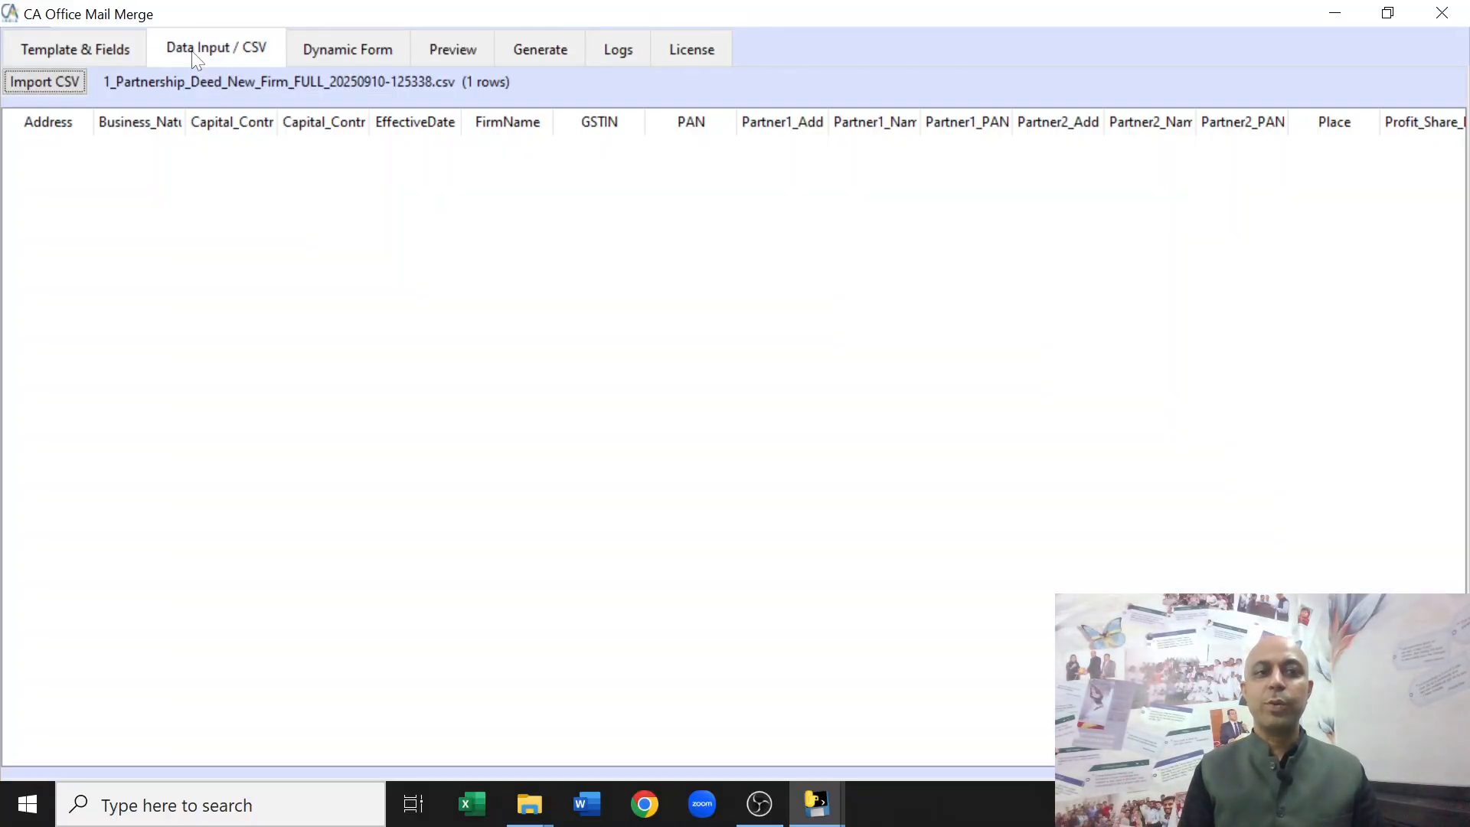
pyautogui.click(70, 81)
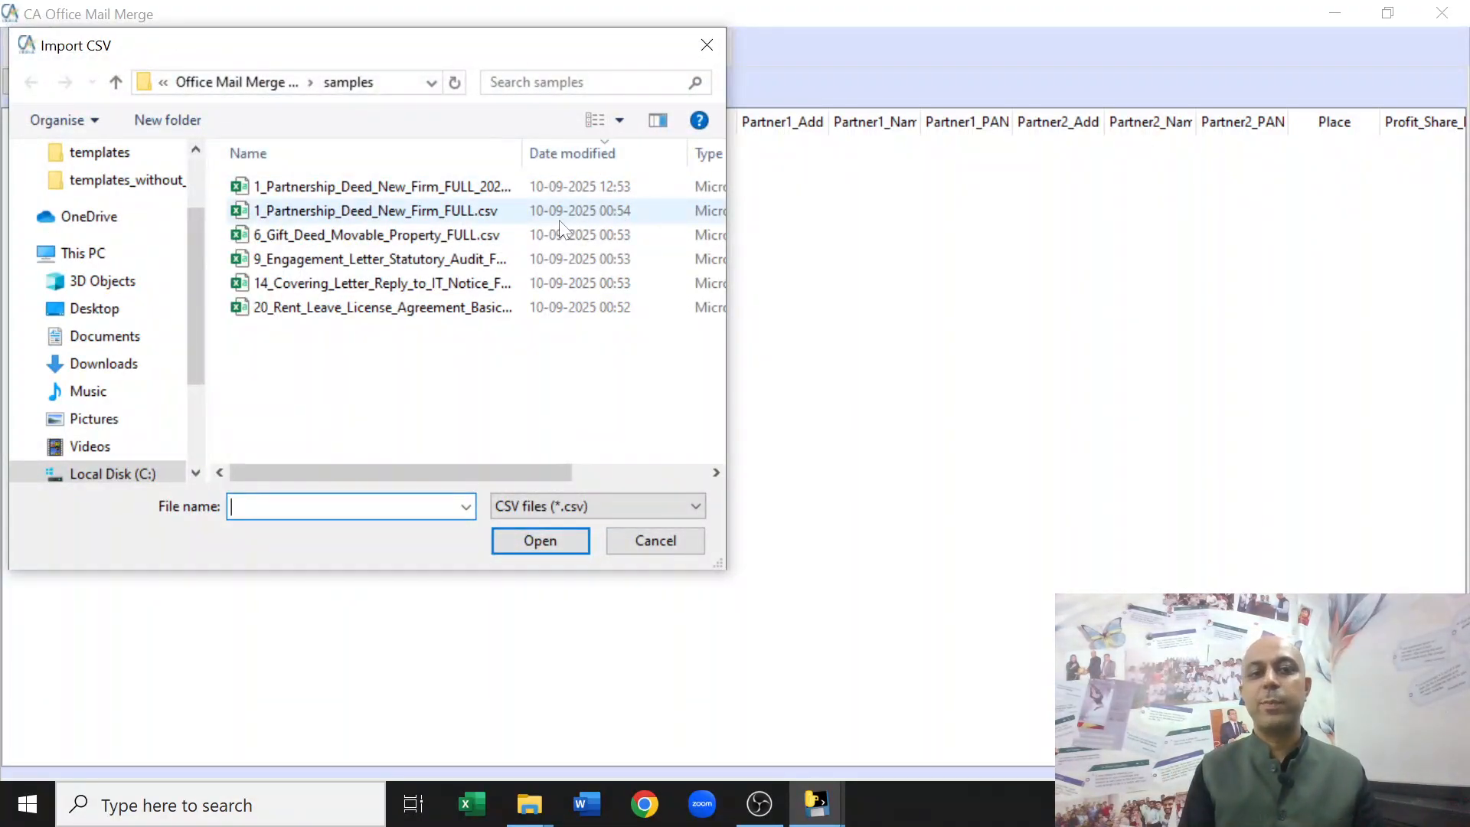
pyautogui.doubleClick(600, 209)
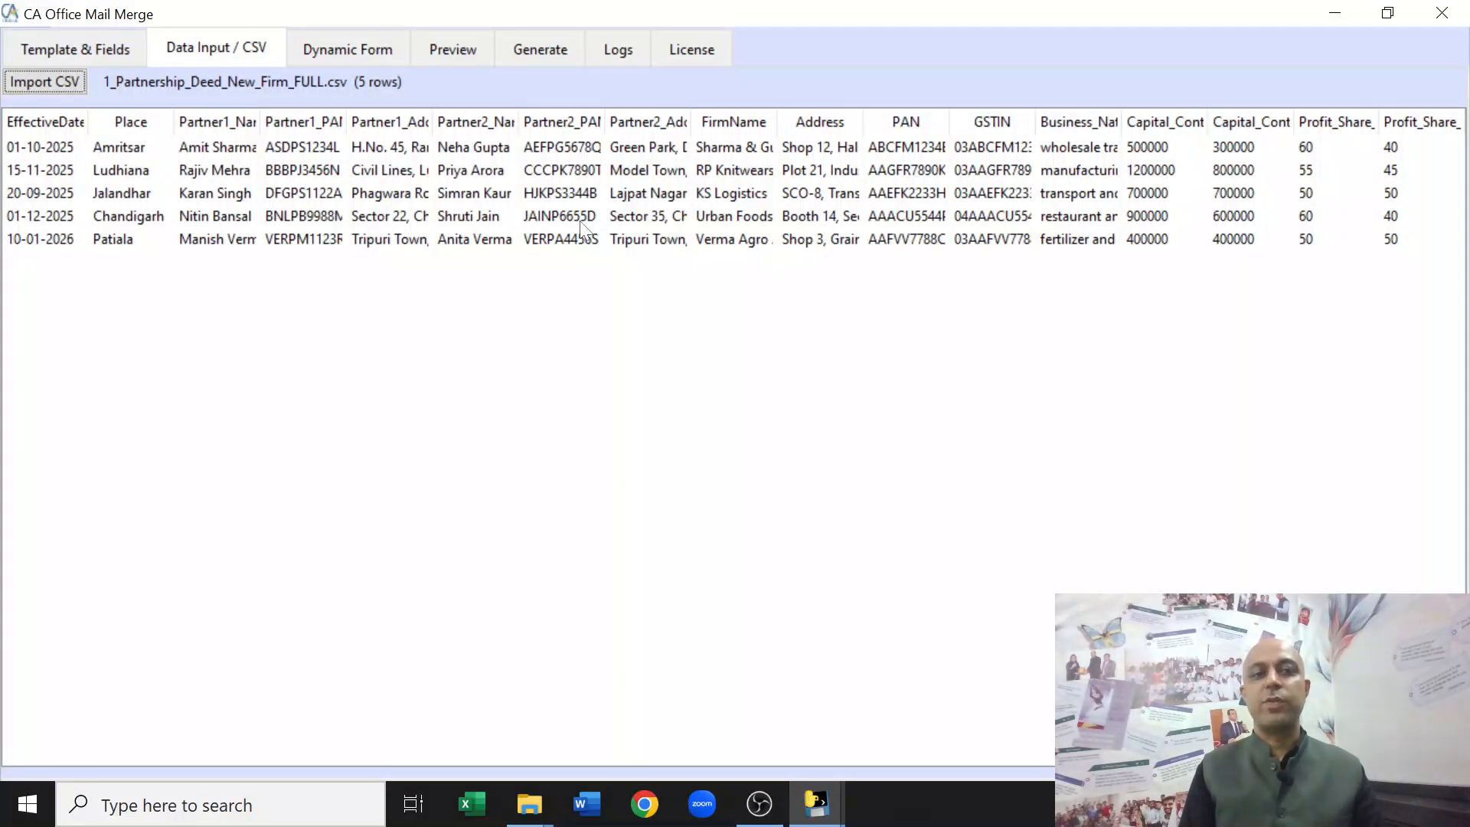
# Step through the imported records to Row 3 in the dynamic form, and preview the first record's merged deed on screen
pyautogui.click(374, 51)
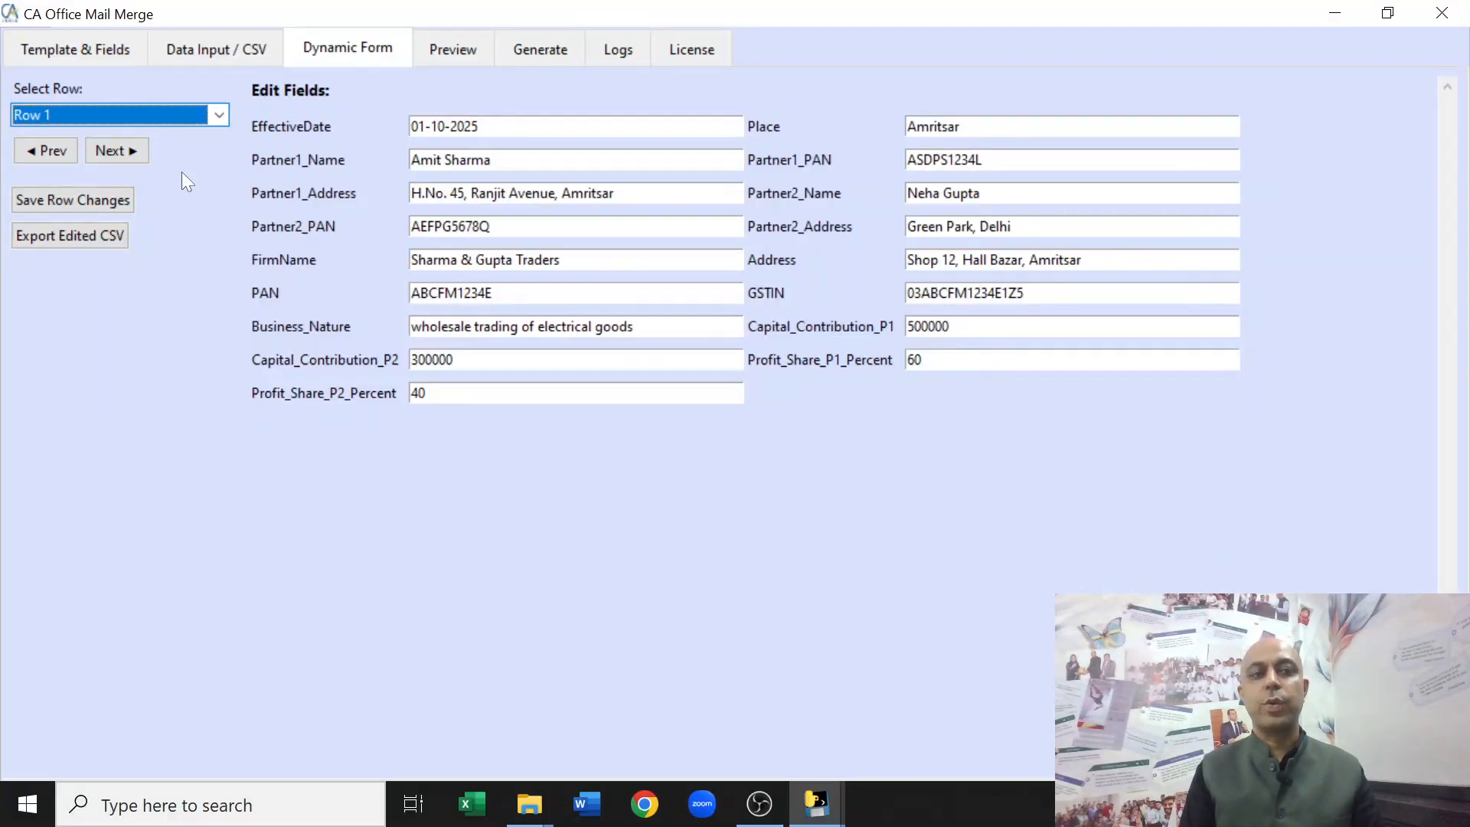
pyautogui.click(135, 152)
pyautogui.click(136, 152)
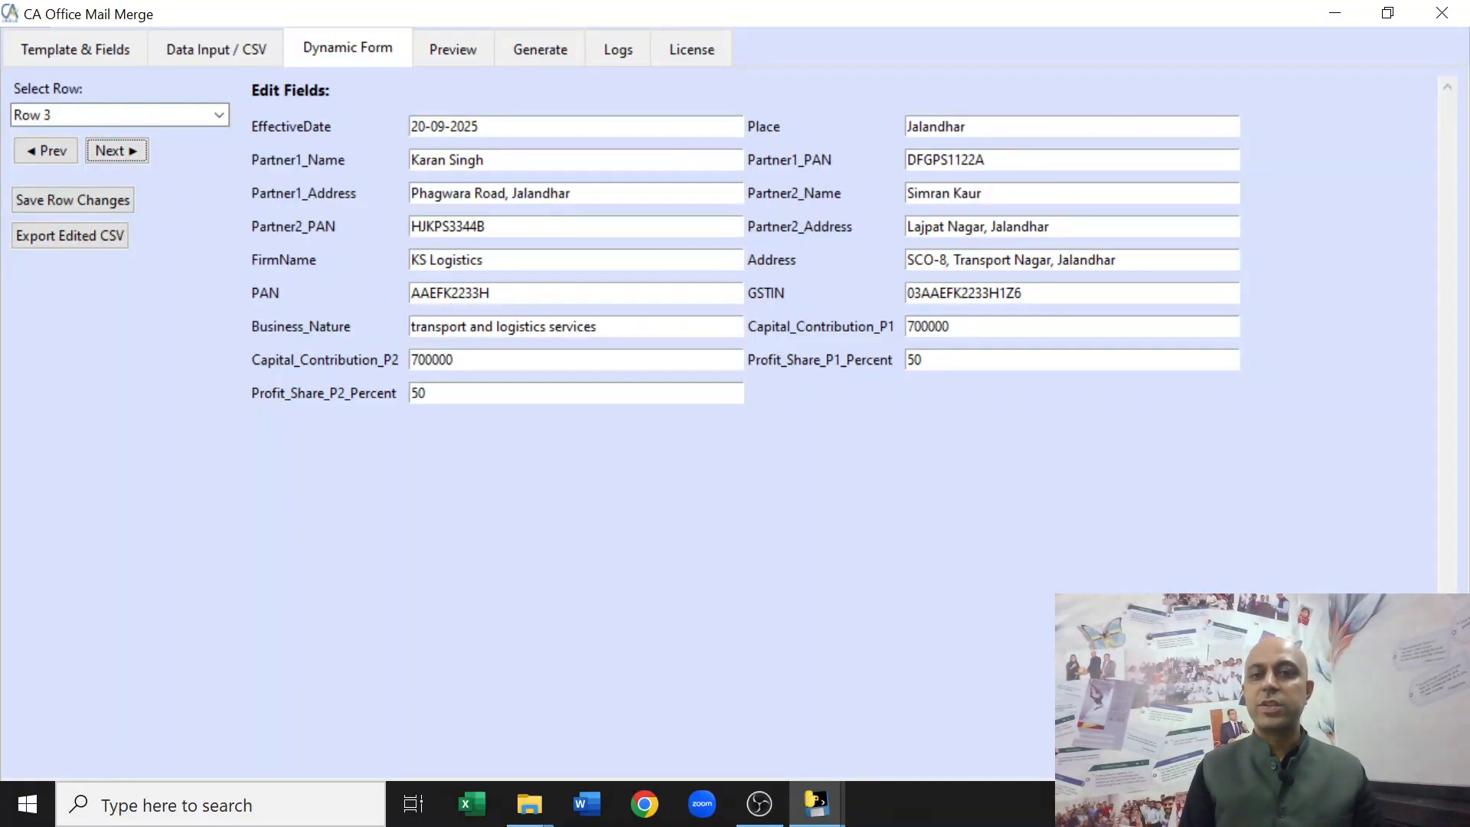
pyautogui.click(486, 260)
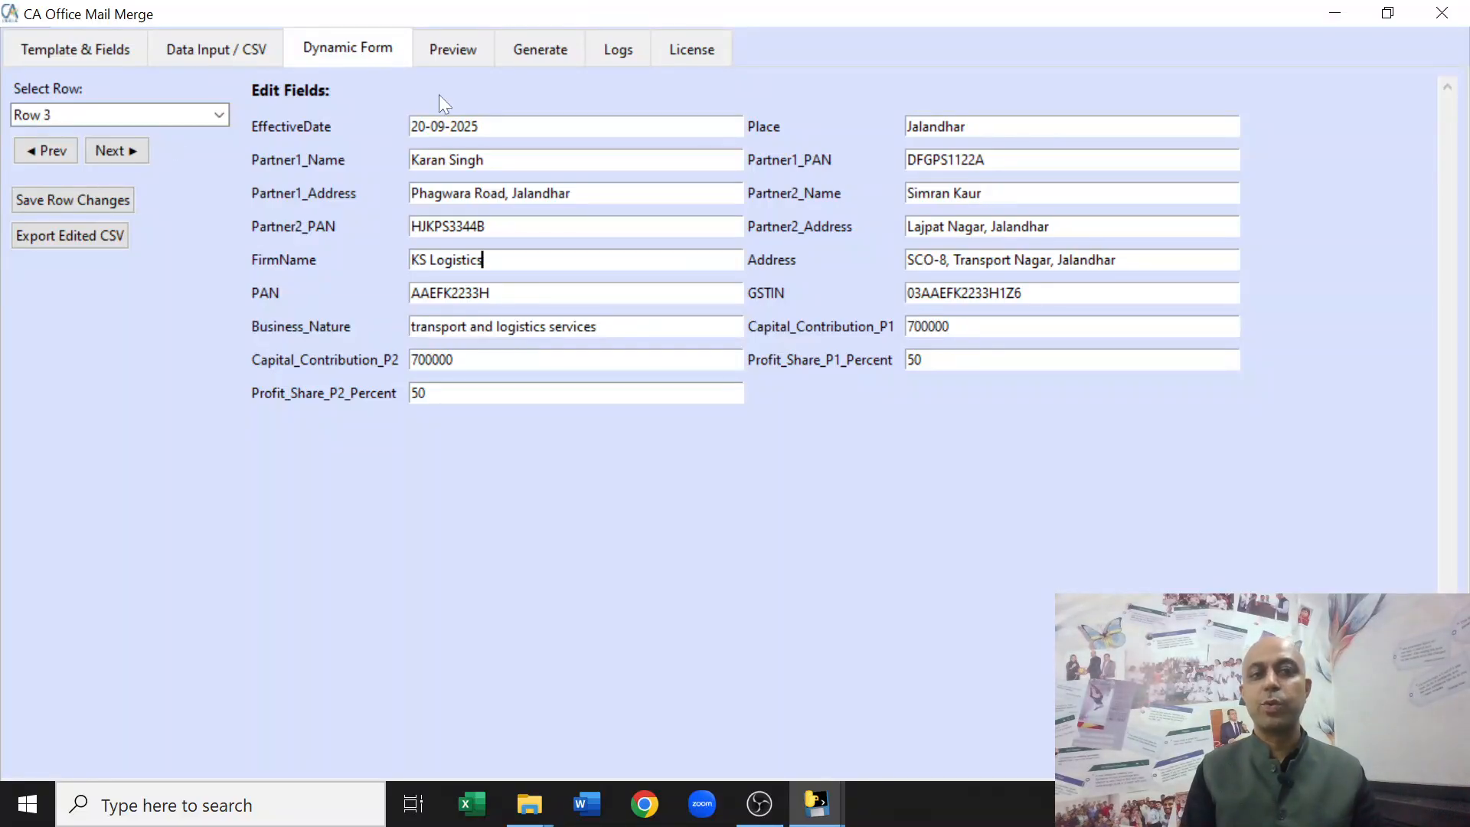
pyautogui.click(461, 46)
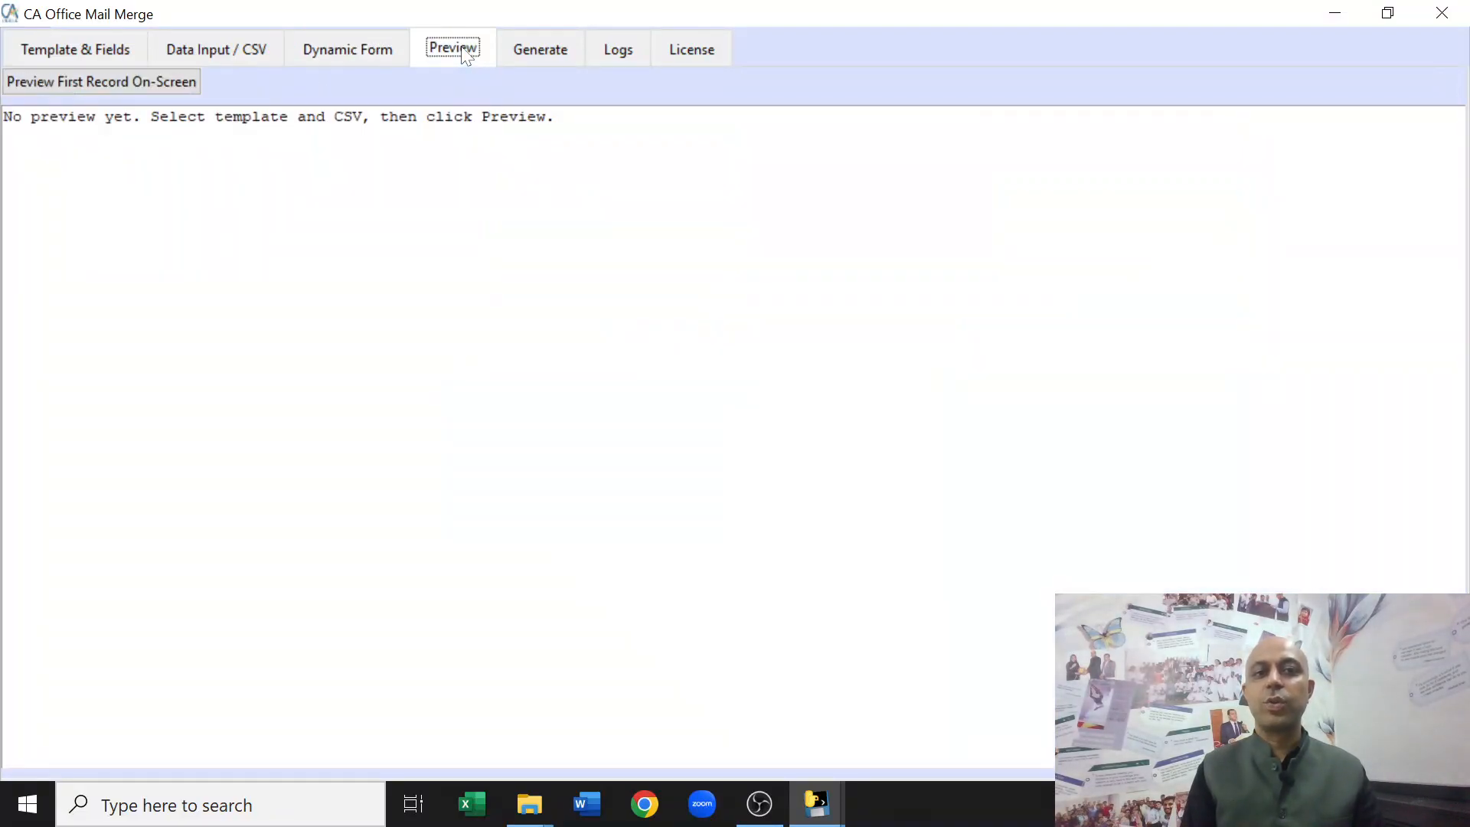
pyautogui.click(164, 82)
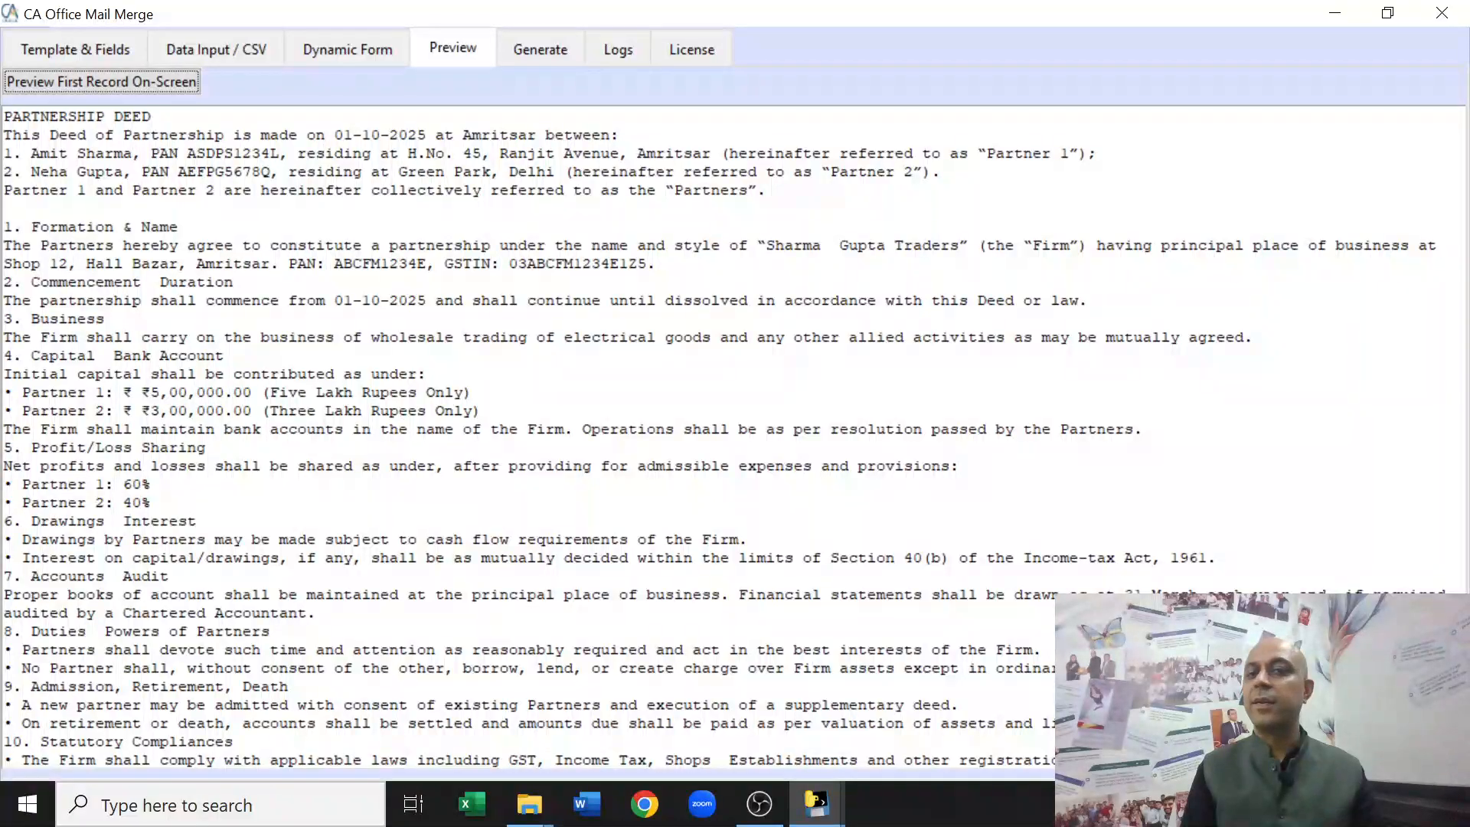
# Generate the documents for all records with FirmName as the primary key for the filenames, and dismiss the completion notice
pyautogui.click(548, 48)
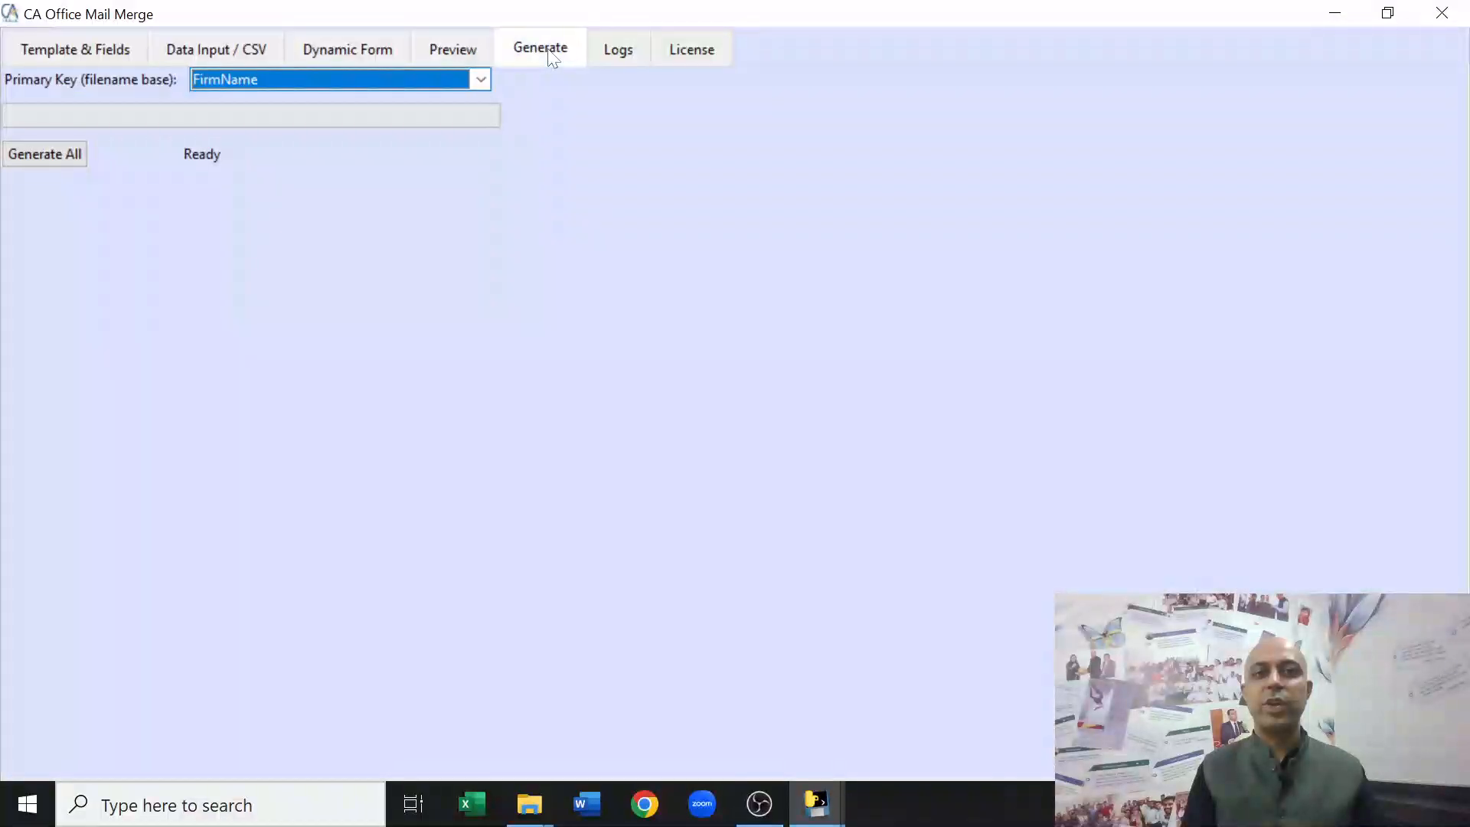
pyautogui.click(481, 79)
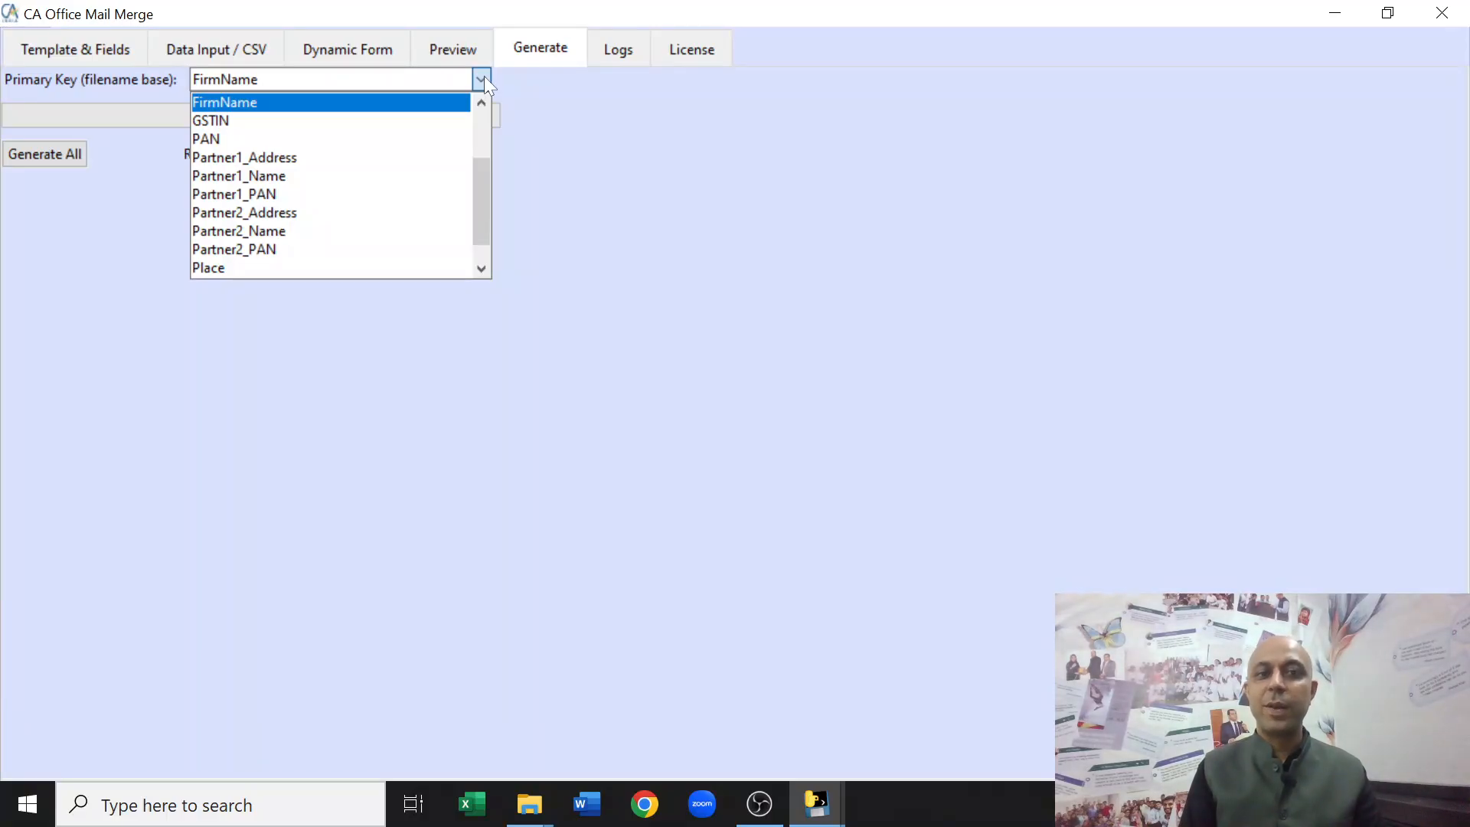
pyautogui.click(483, 76)
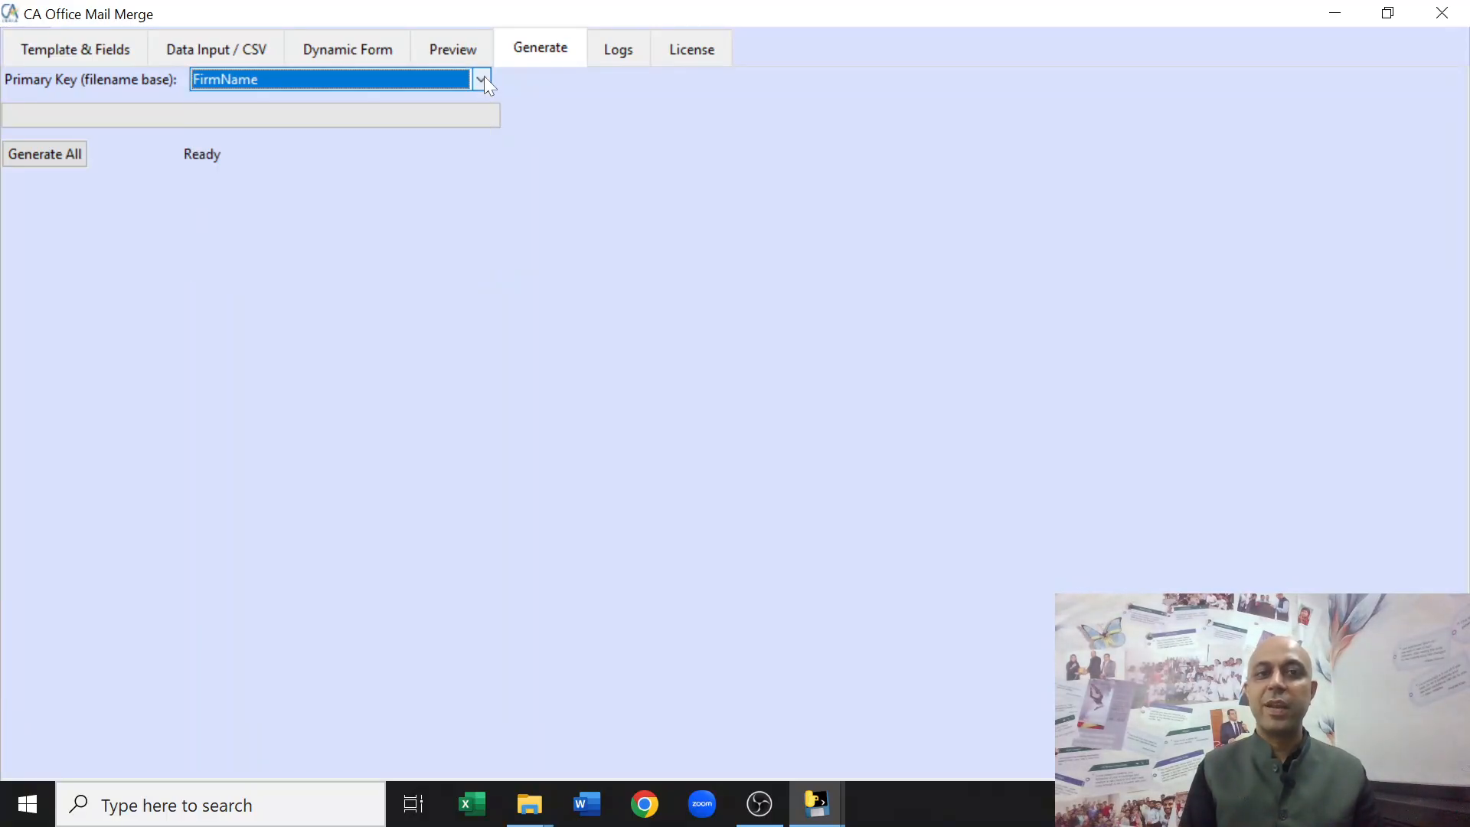
pyautogui.click(22, 155)
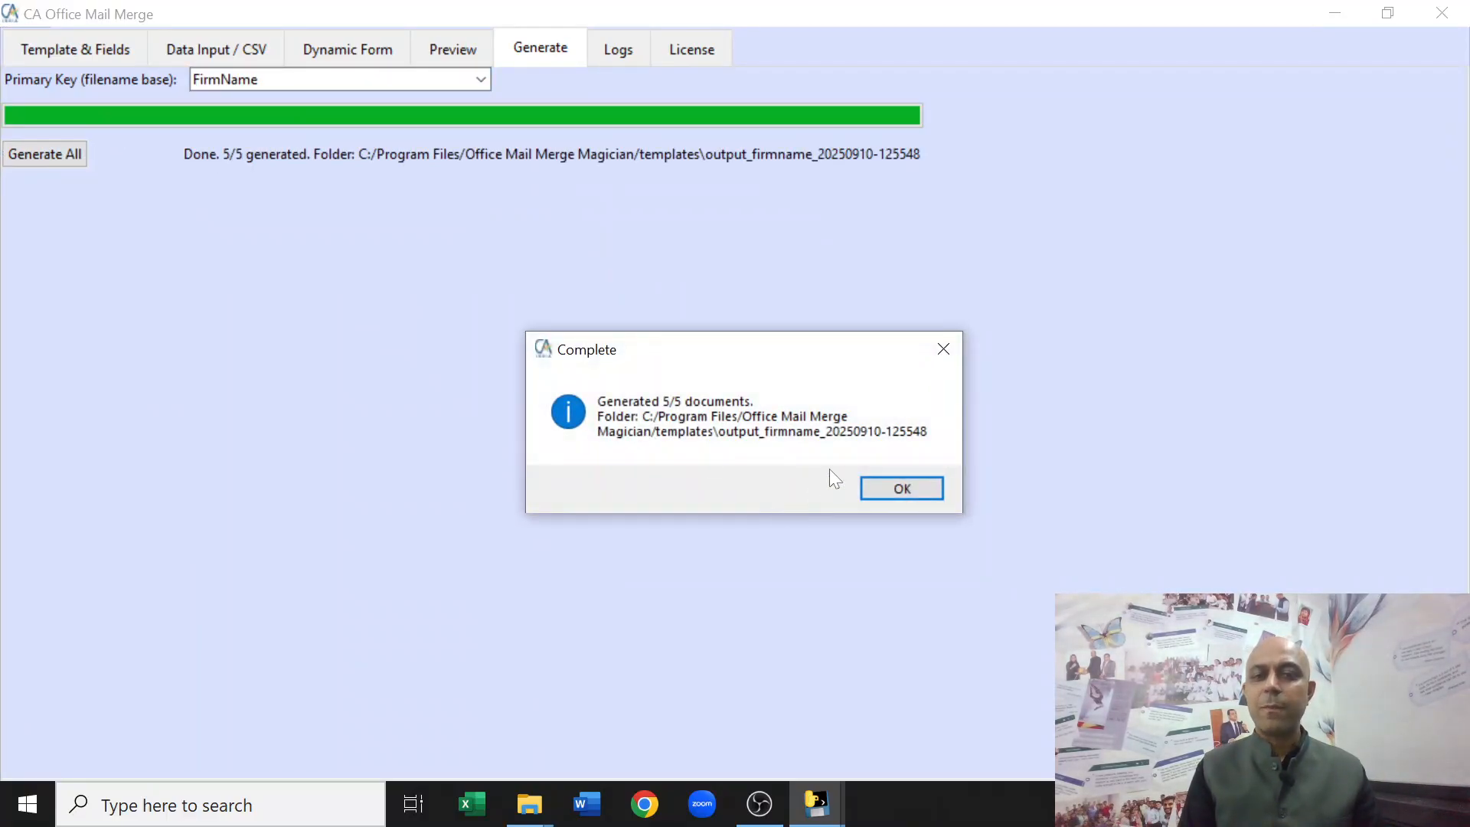
pyautogui.click(890, 491)
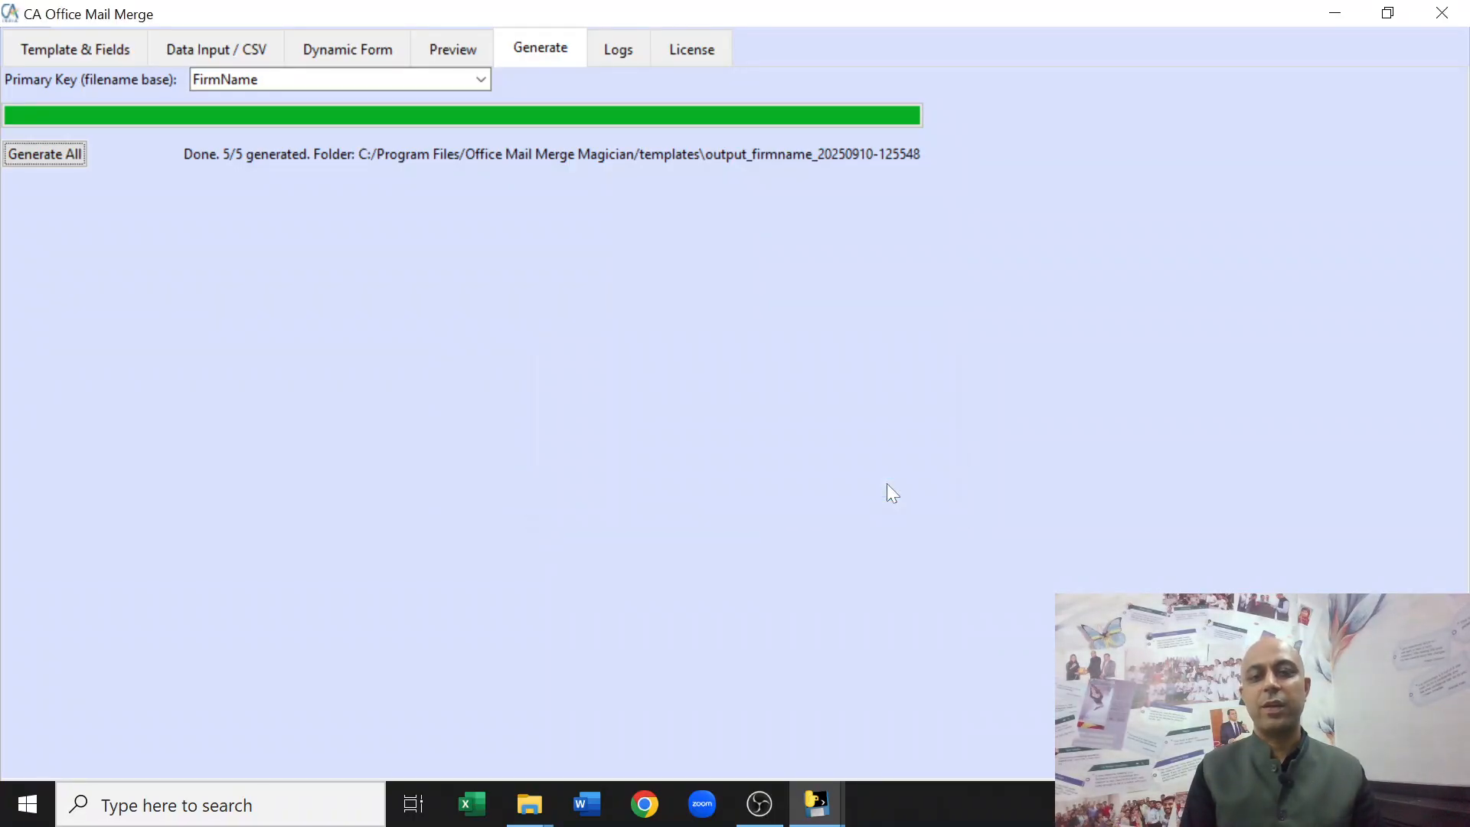
pyautogui.moveTo(519, 788)
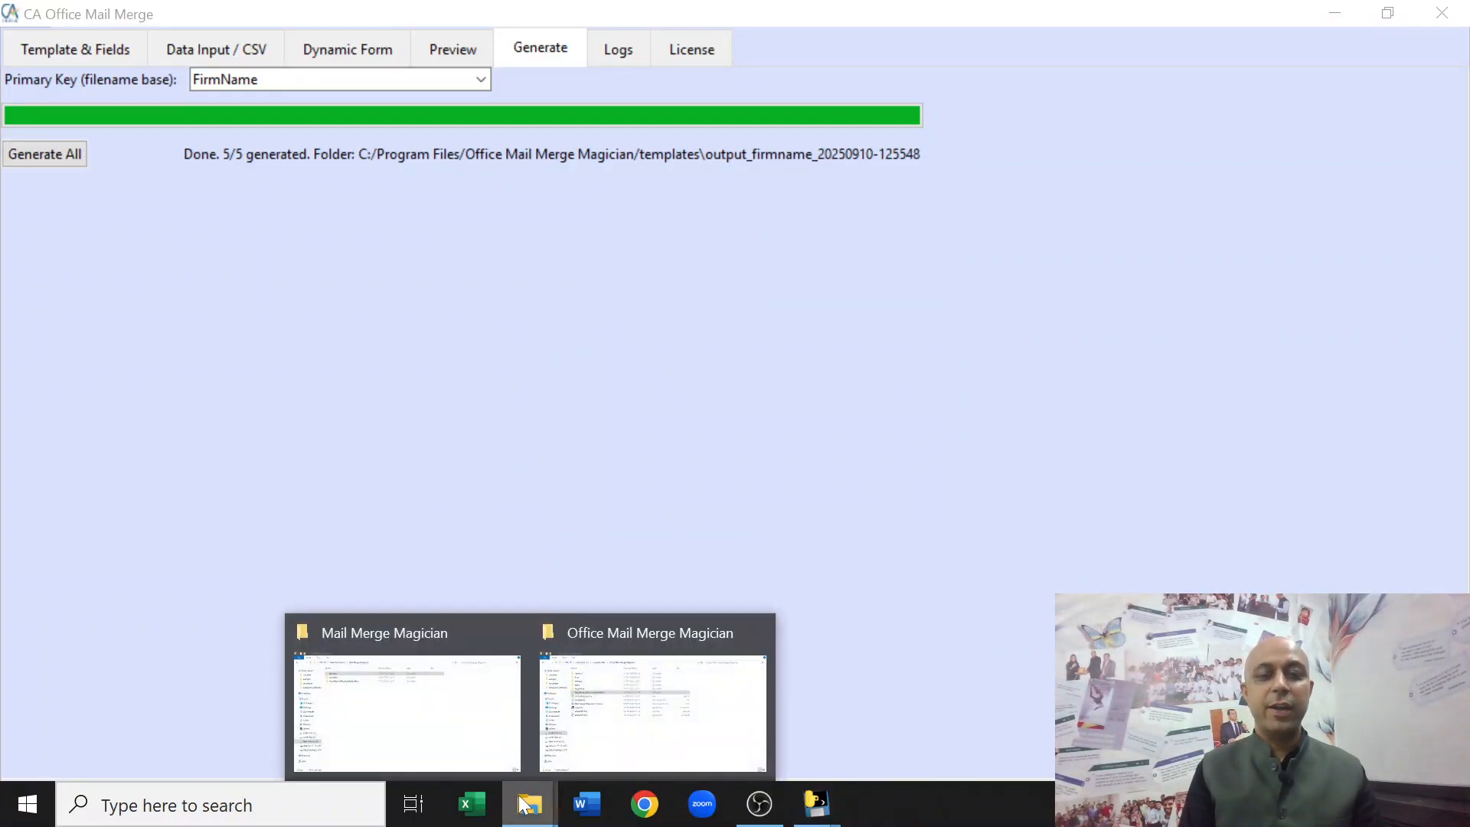
pyautogui.moveTo(617, 716)
pyautogui.click(457, 727)
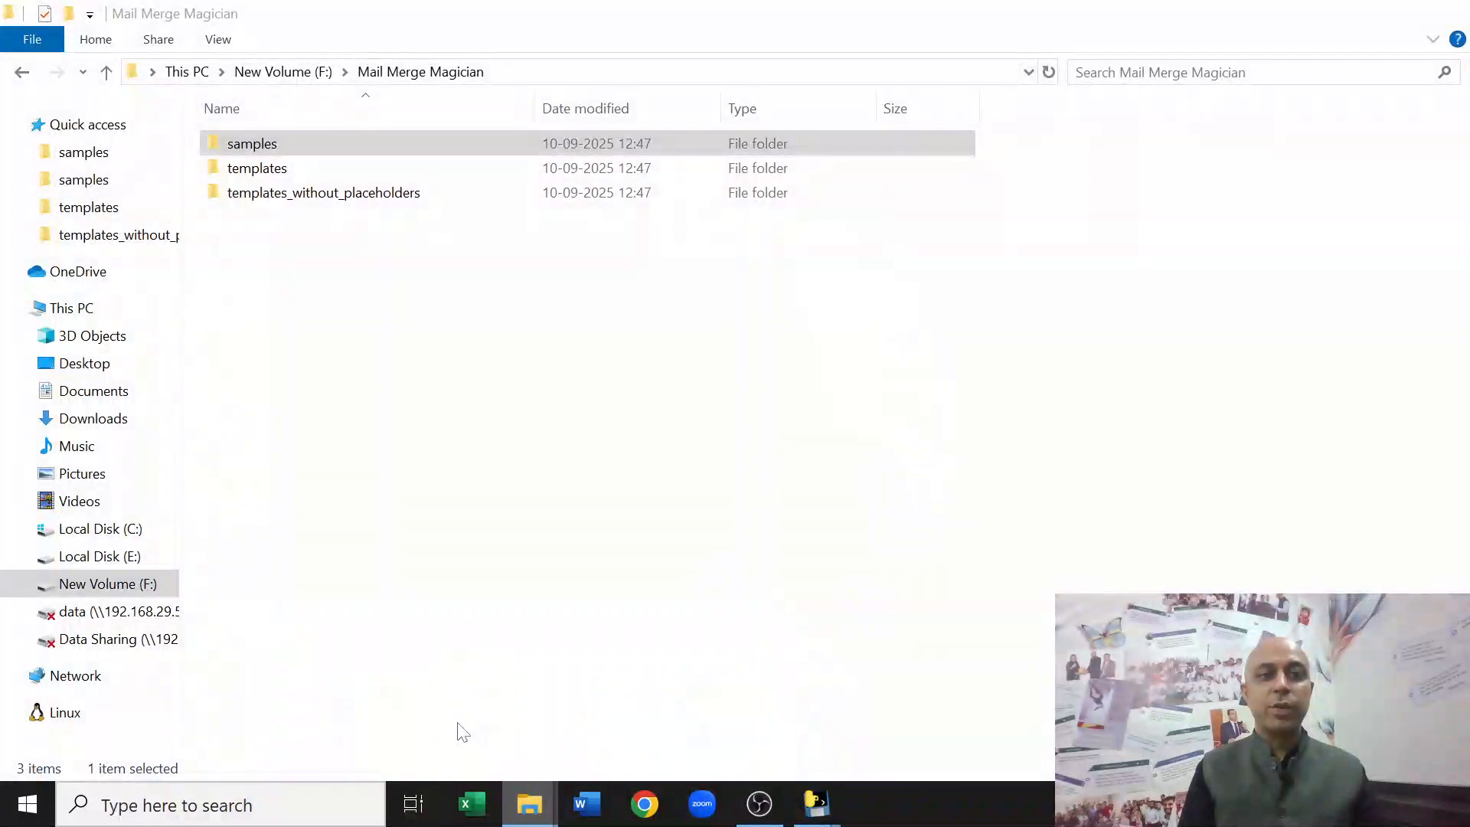
pyautogui.moveTo(529, 802)
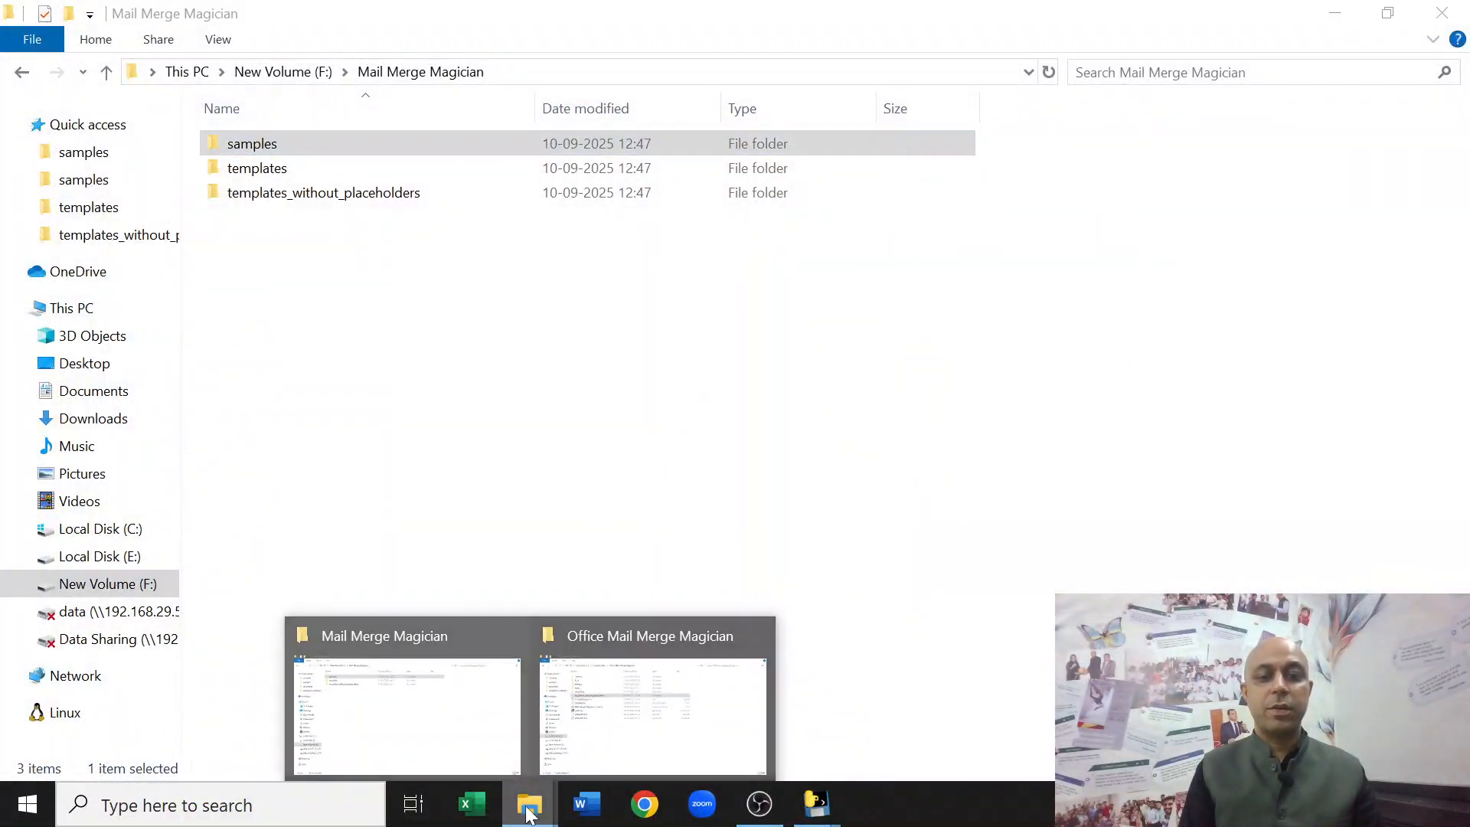
pyautogui.click(643, 754)
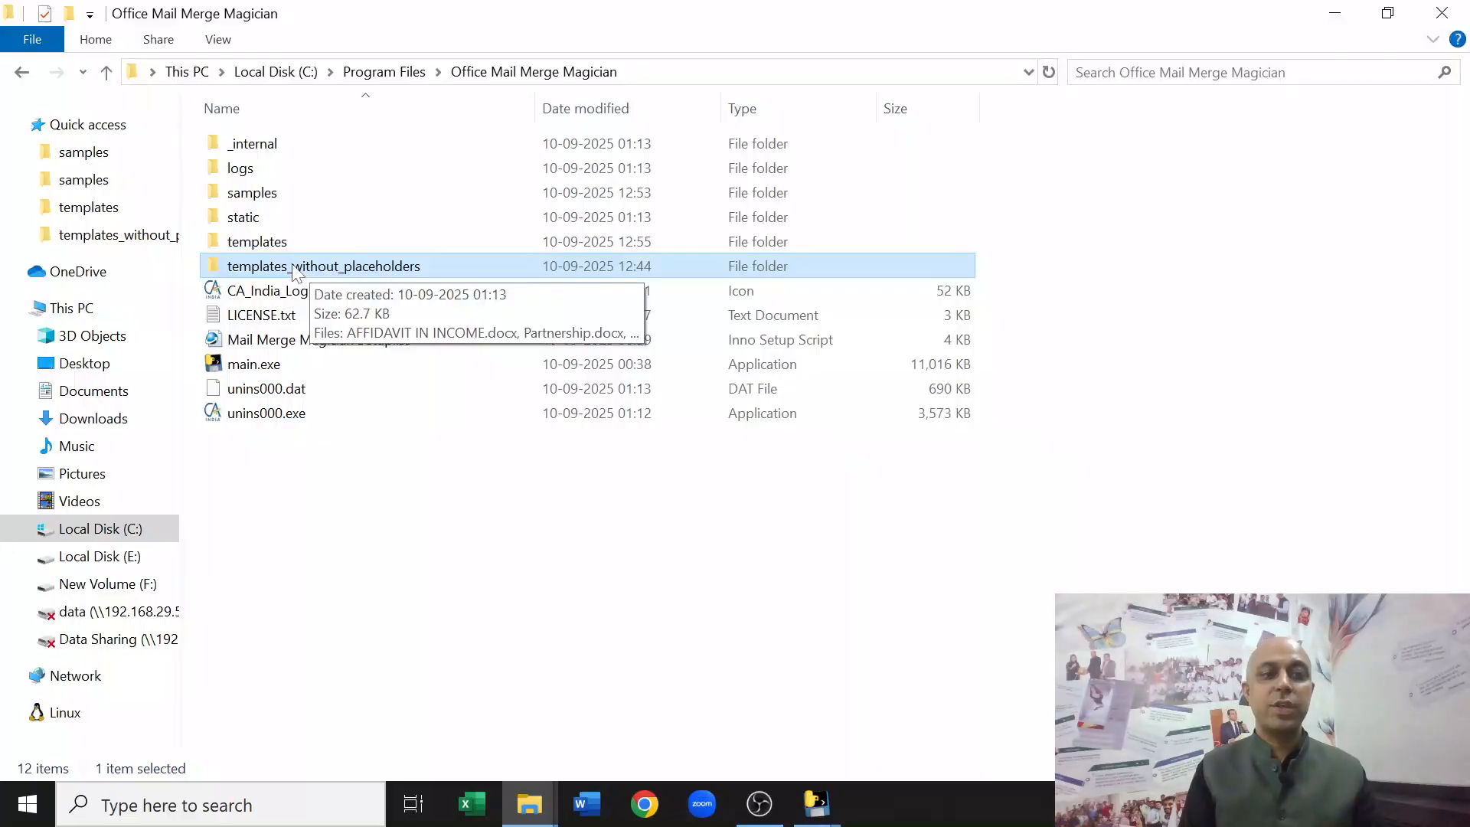
pyautogui.doubleClick(271, 243)
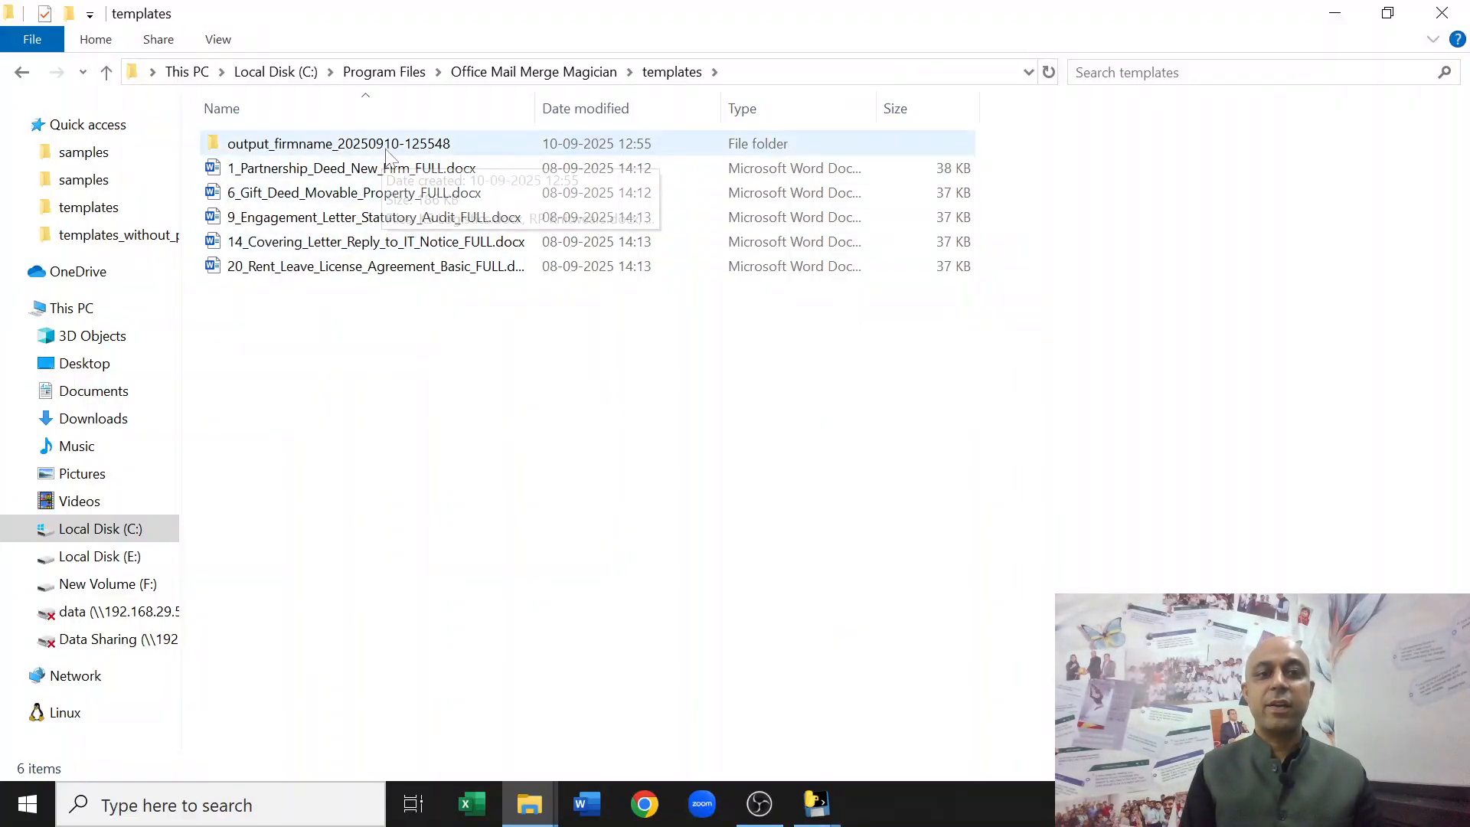
pyautogui.moveTo(395, 153)
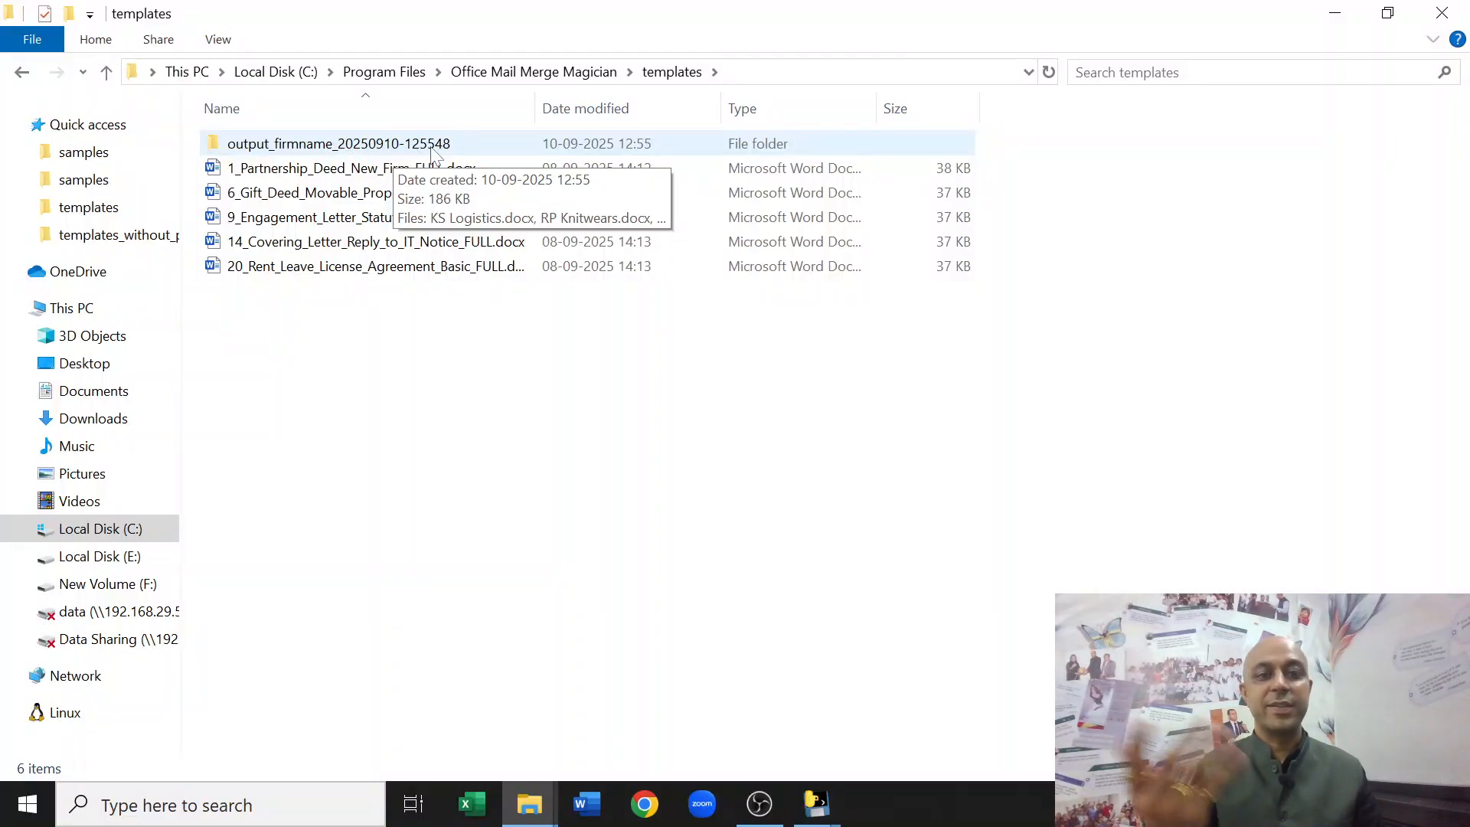
pyautogui.doubleClick(433, 153)
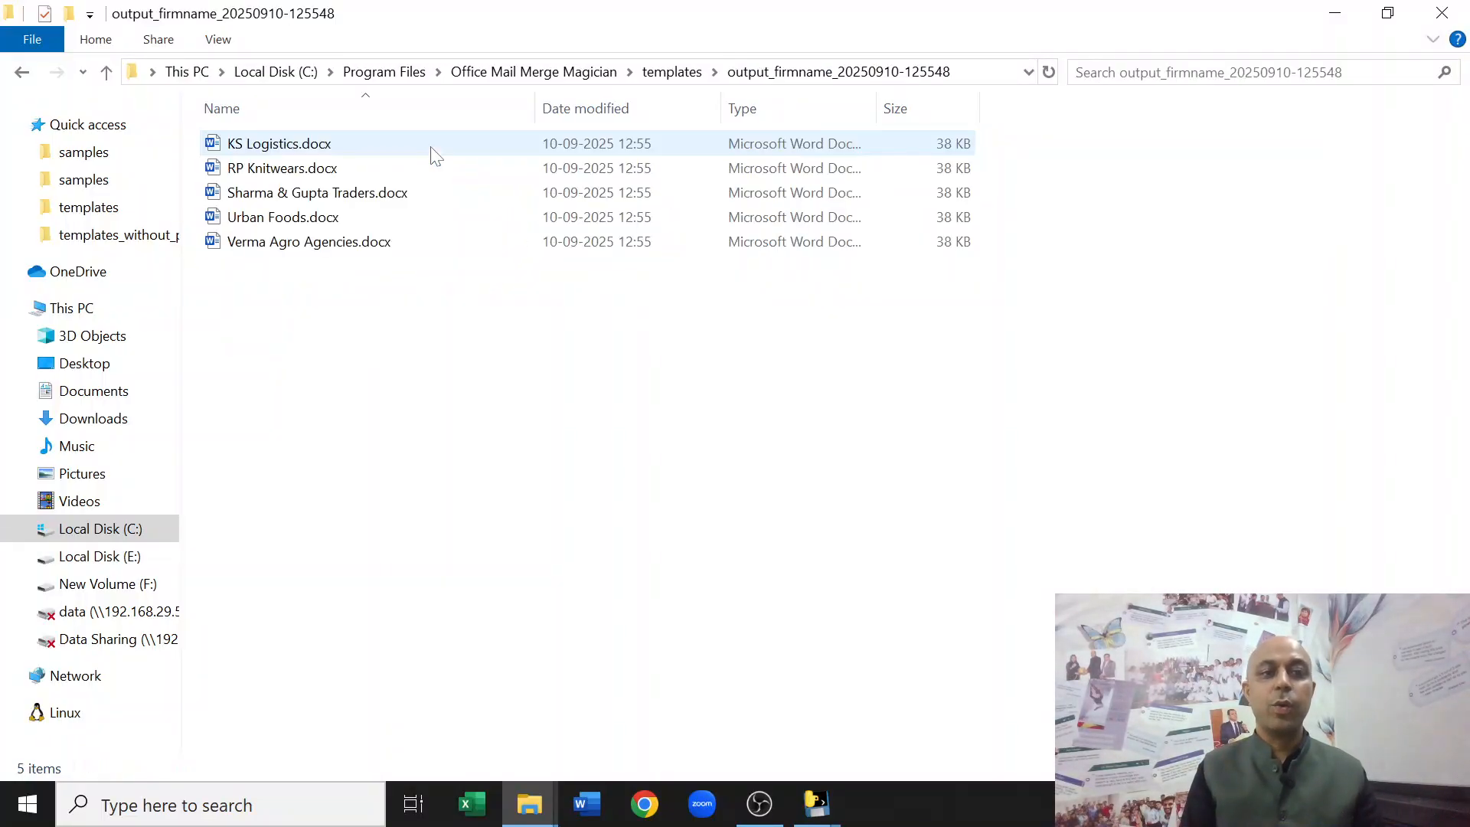
pyautogui.click(330, 153)
pyautogui.press('Down')
pyautogui.press('Down')
pyautogui.press('Down')
pyautogui.press('Down')
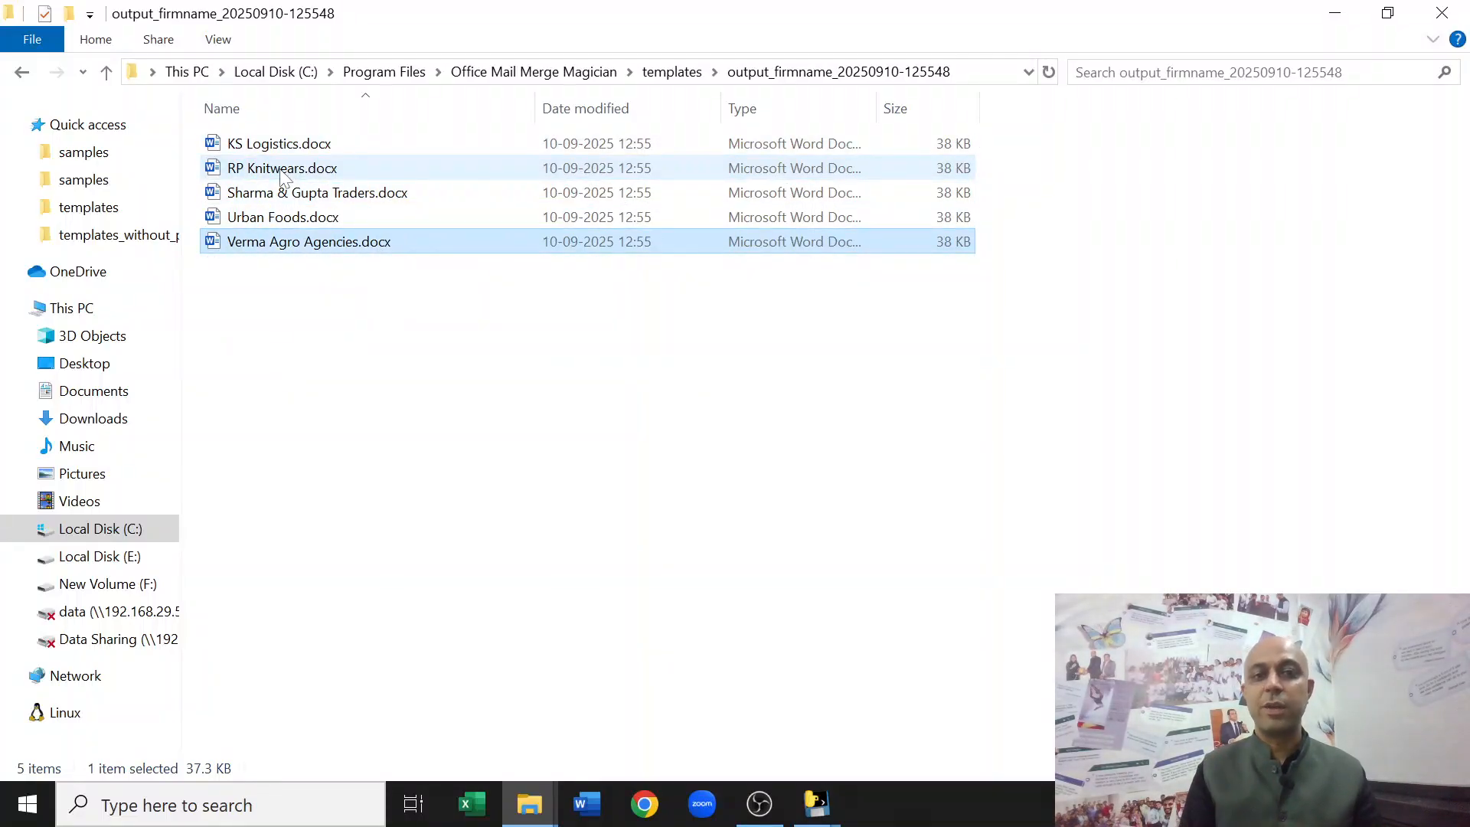
# Open the generated KS Logistics.docx in Word and read the merged deed down to the Profit/Loss Sharing section
pyautogui.doubleClick(337, 144)
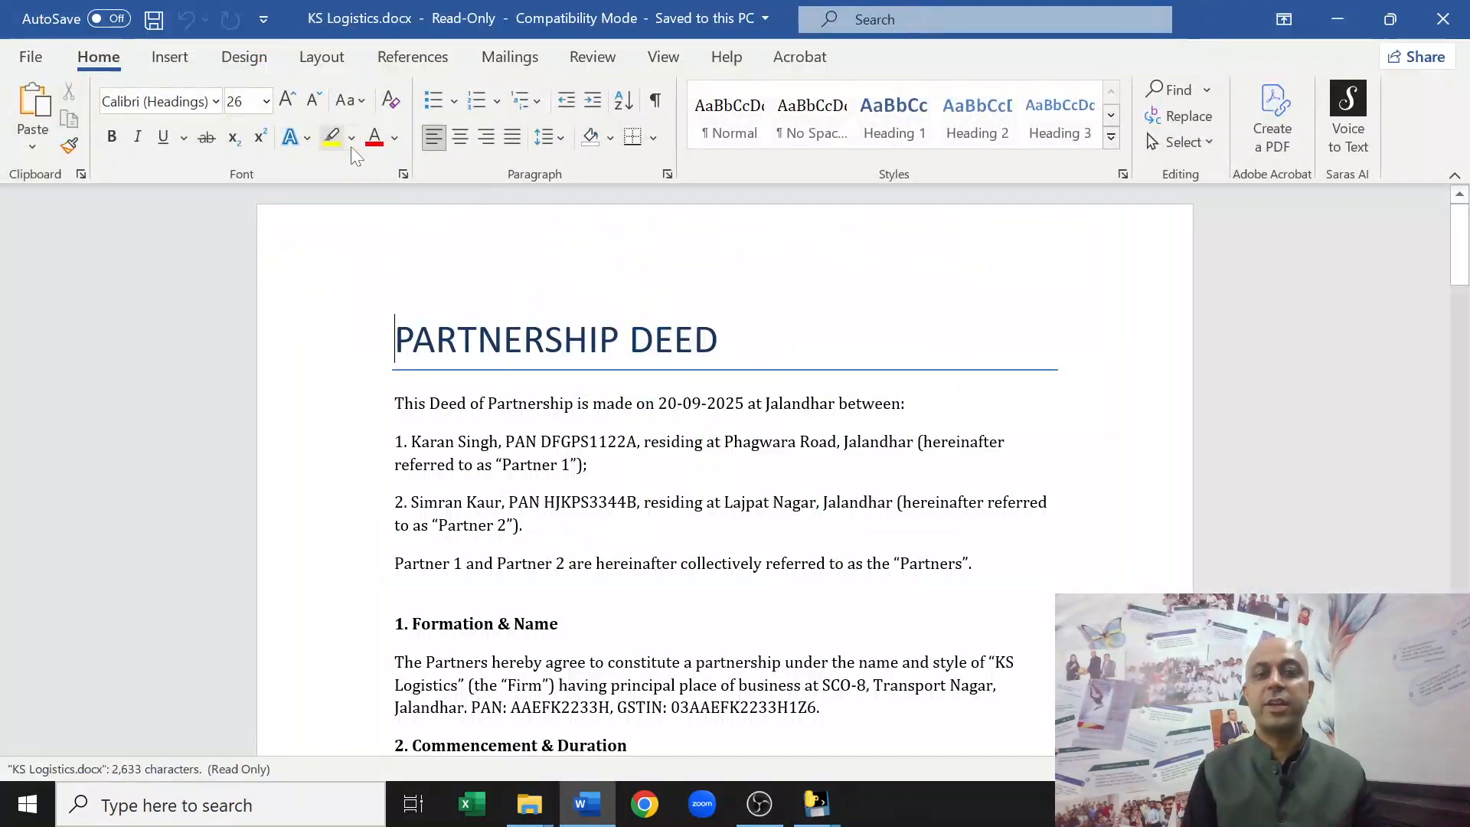
pyautogui.scroll(-2, 724, 459)
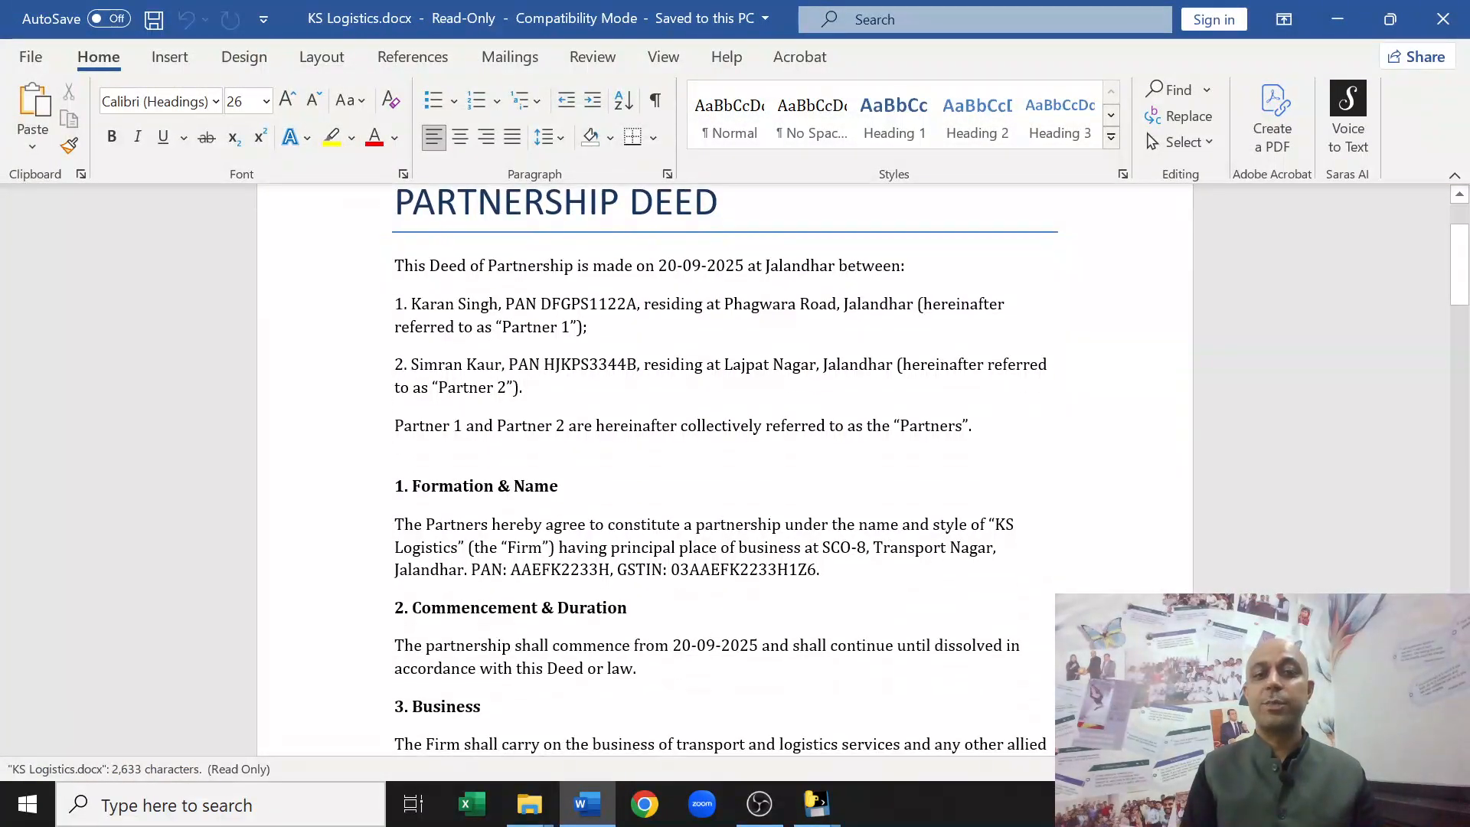
pyautogui.scroll(-7, 724, 459)
pyautogui.scroll(-10, 724, 459)
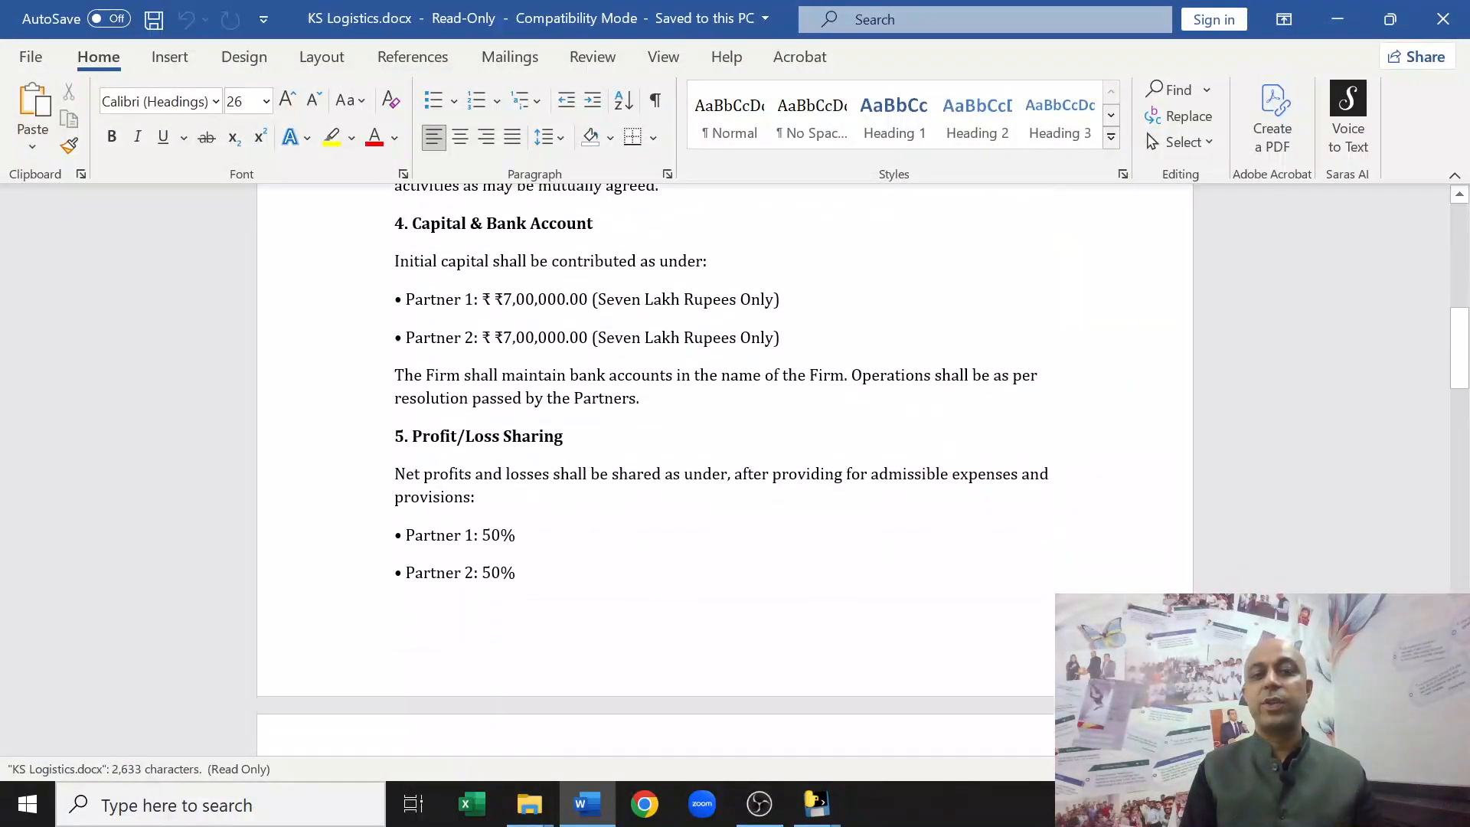
# Read the rest of the KS Logistics deed through the Dissolution section, return to its beginning and close the document
pyautogui.scroll(-15, 724, 460)
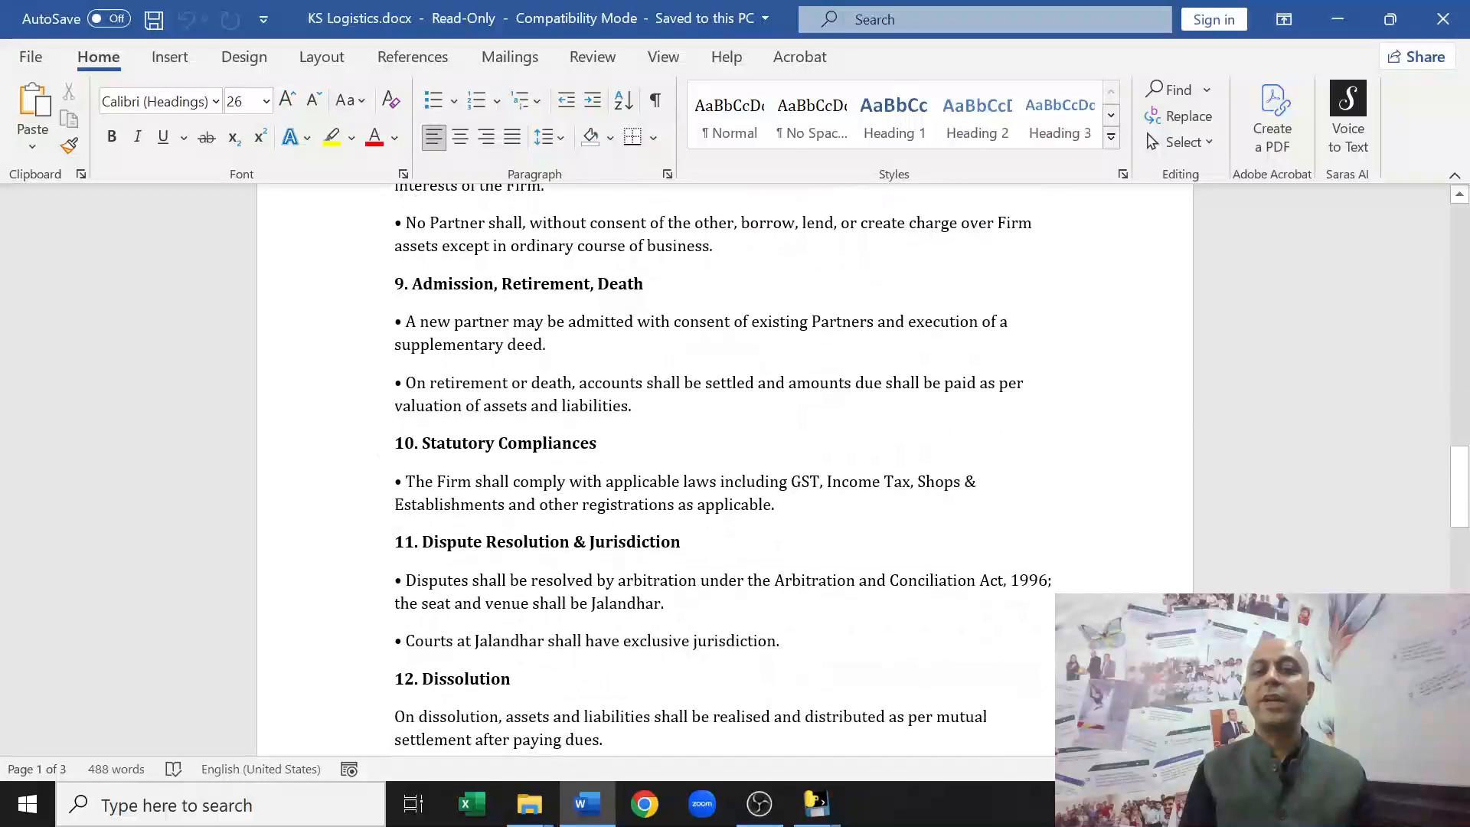
pyautogui.scroll(20, 724, 460)
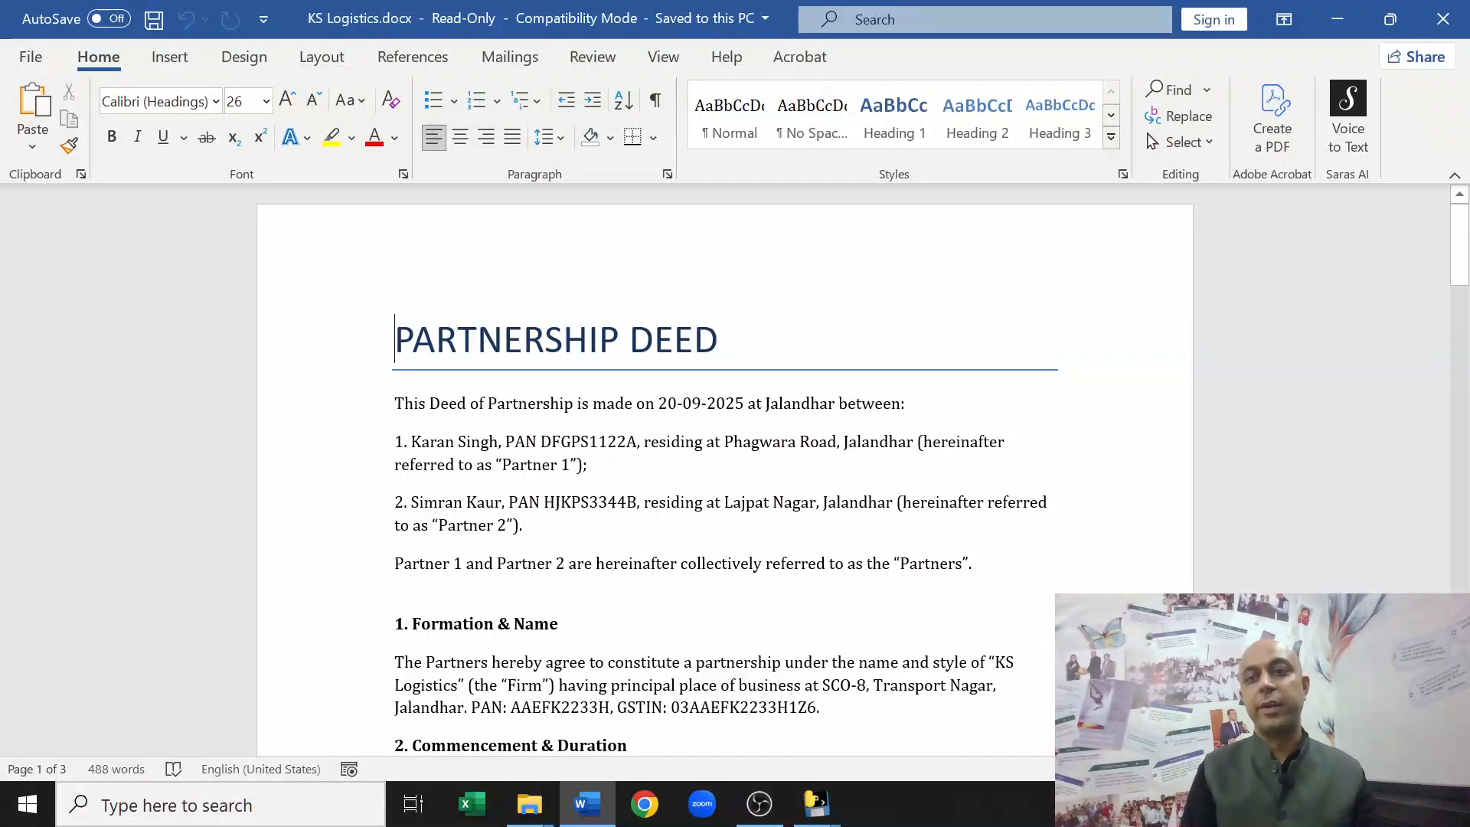
pyautogui.click(1443, 18)
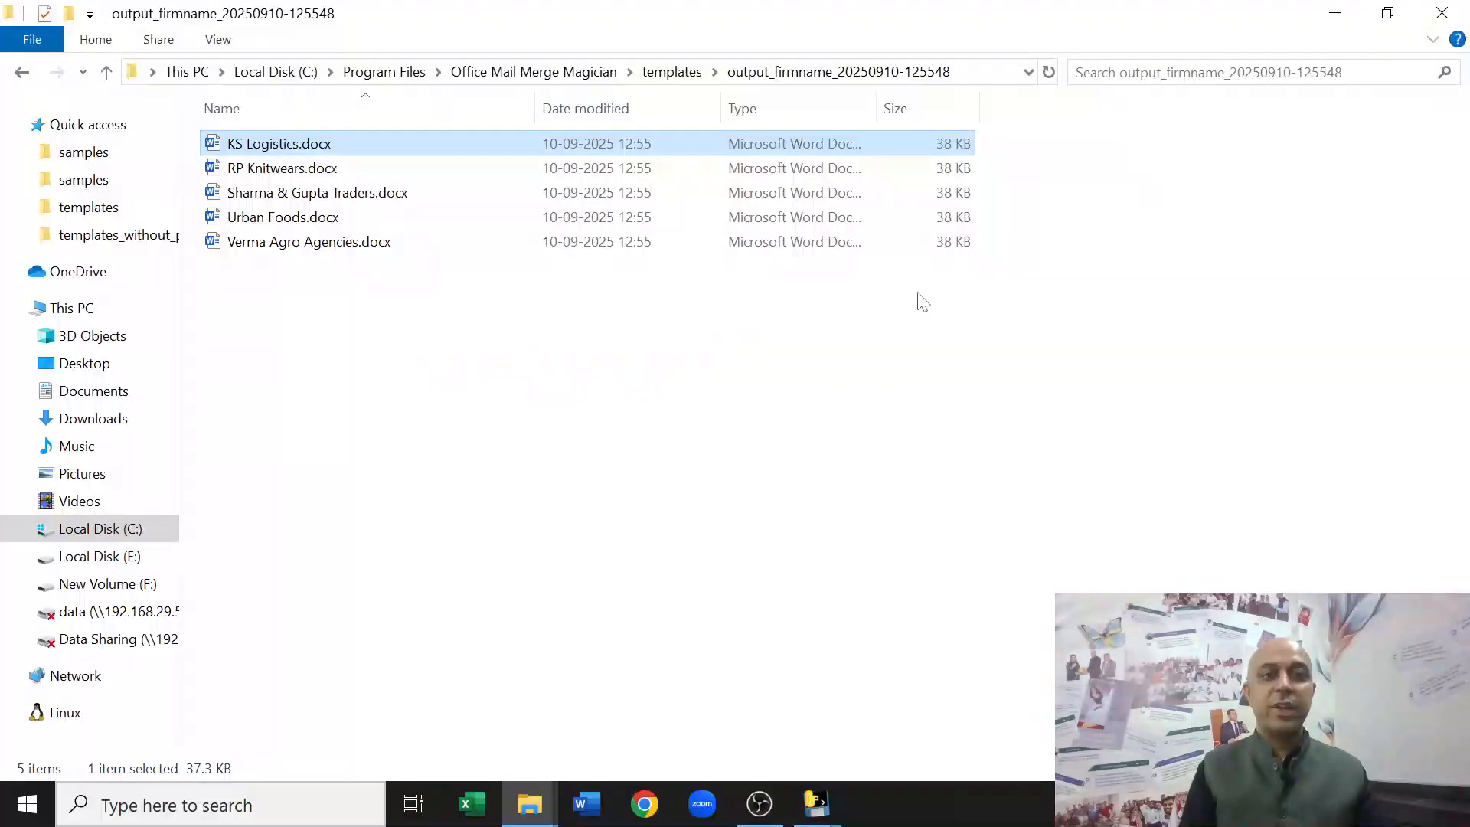
# Switch back to CA Office Mail Merge and view the detected placeholders of the partnership deed template
pyautogui.moveTo(817, 803)
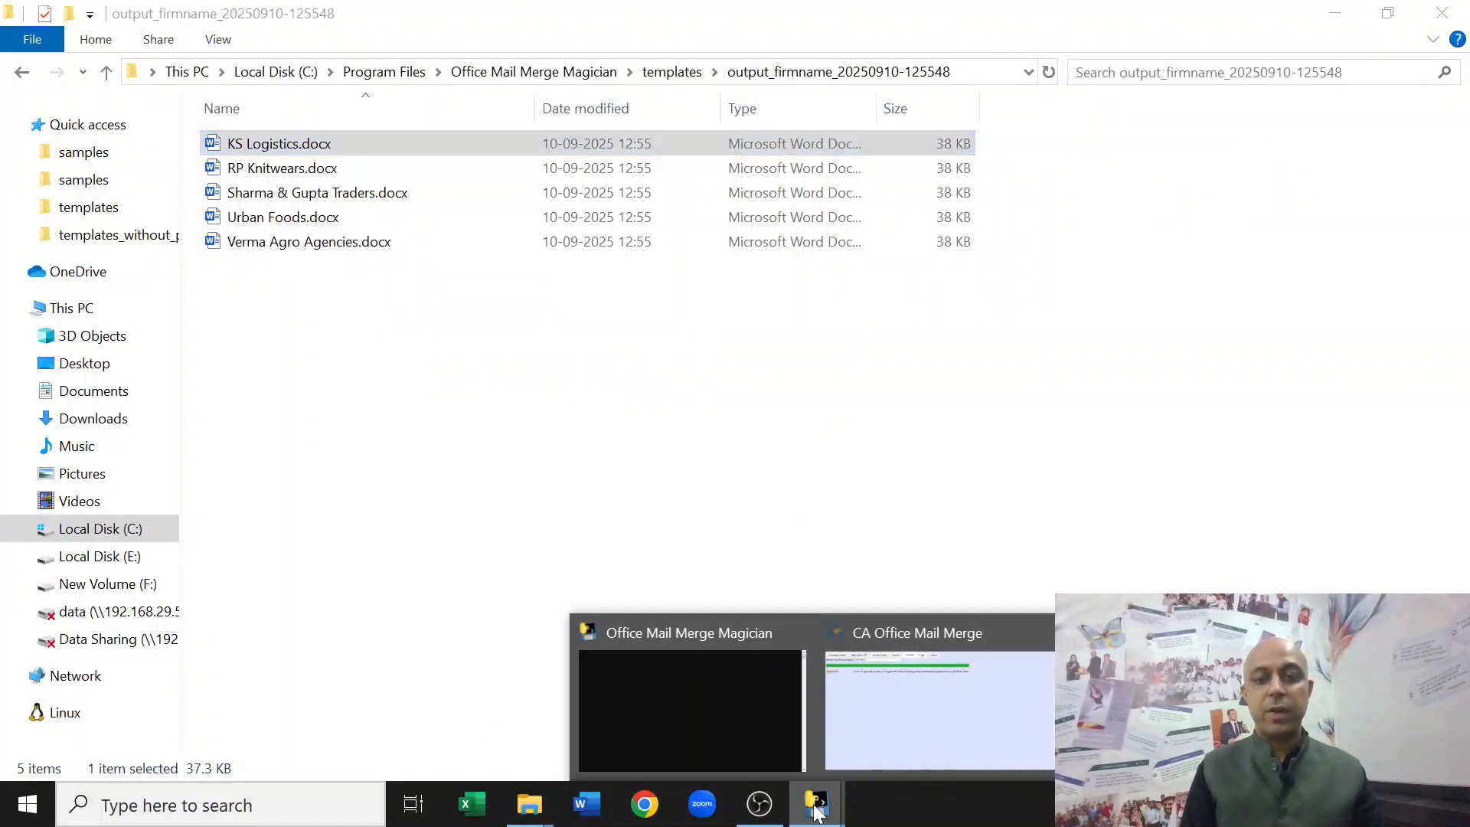
pyautogui.click(921, 696)
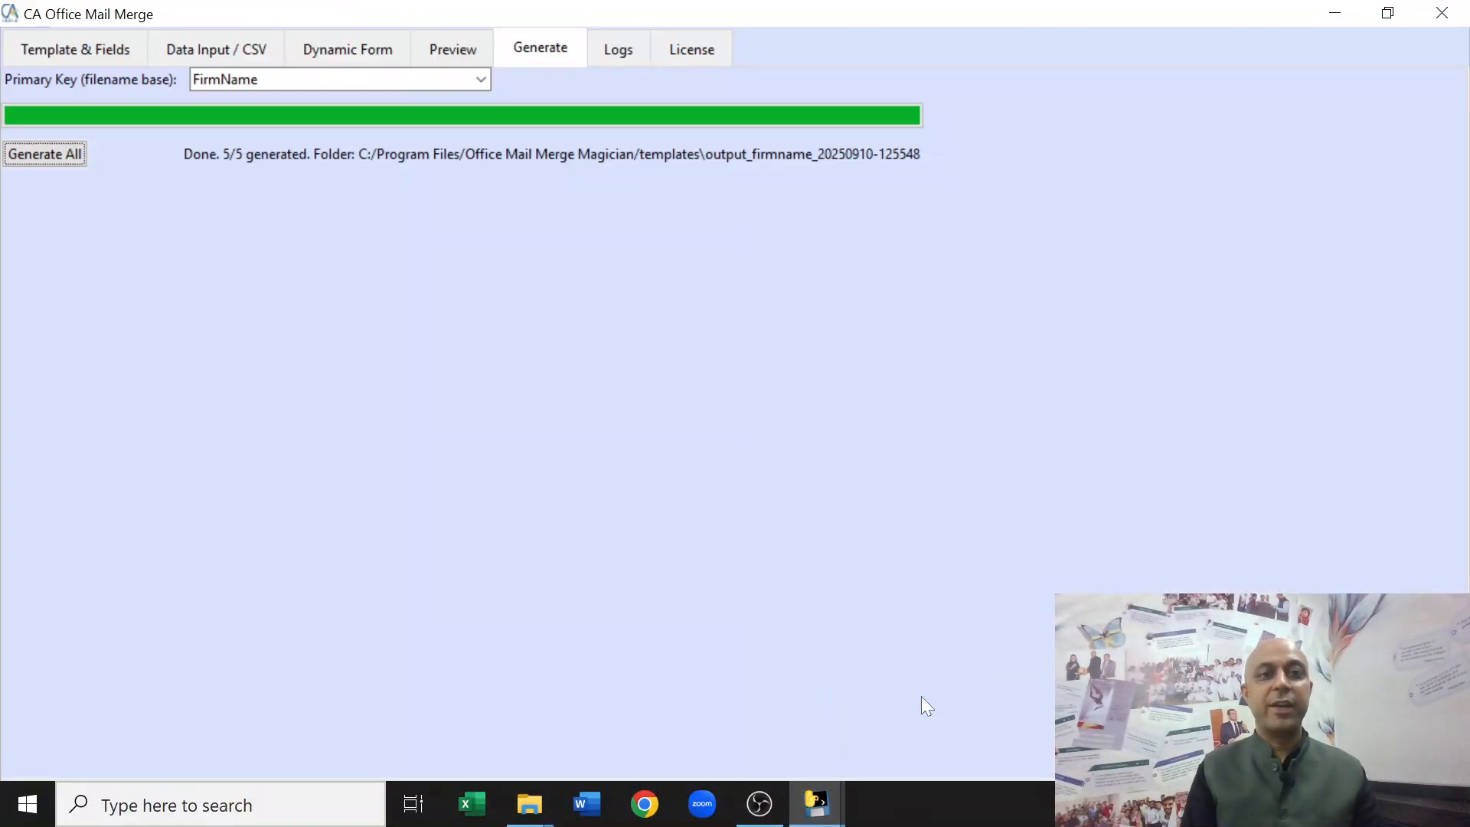
pyautogui.click(88, 50)
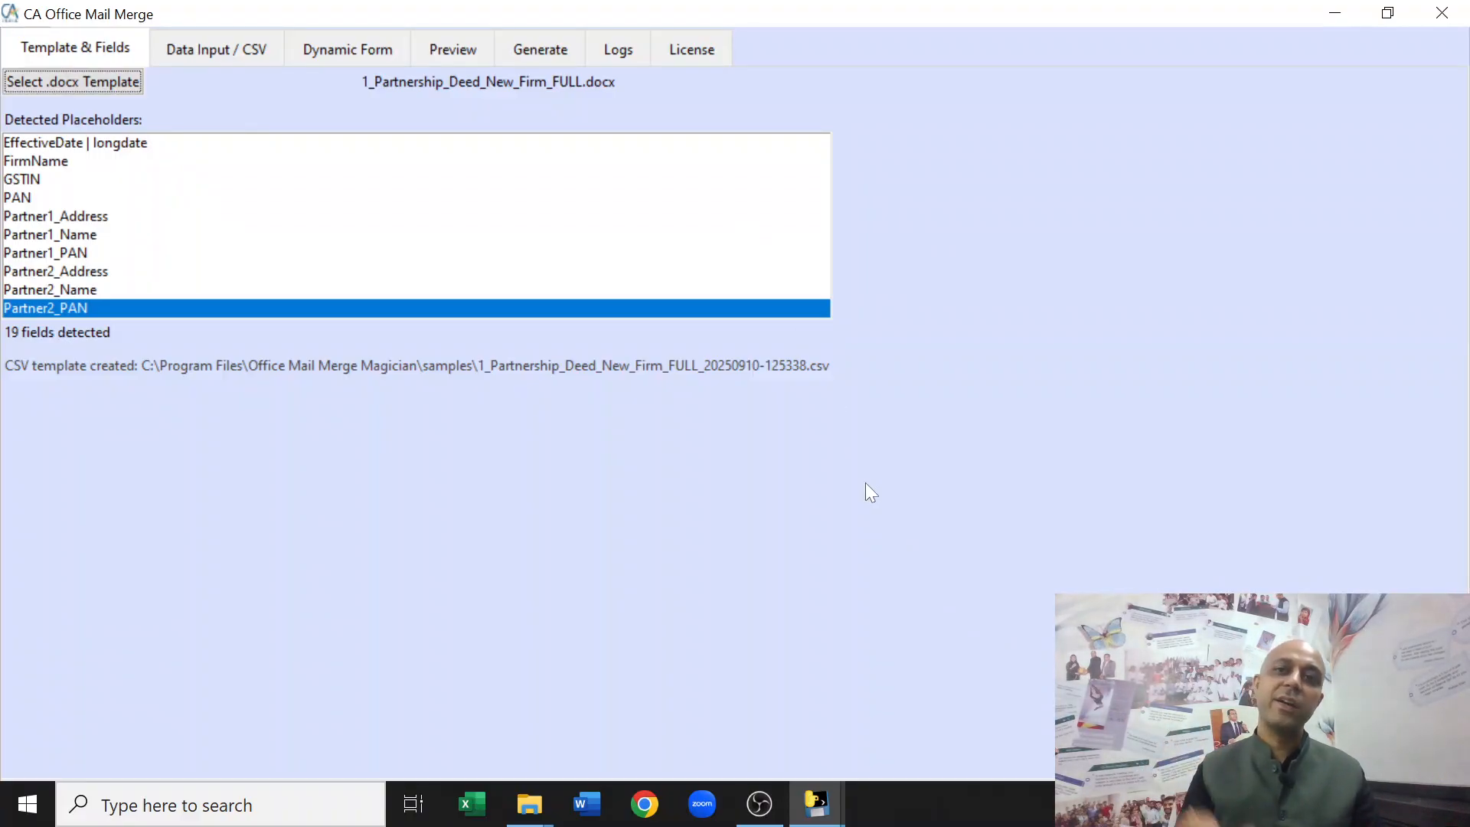
# In File Explorer, go from the output folder up to Office Mail Merge Magician and open its templates_without_placeholders folder
pyautogui.click(530, 803)
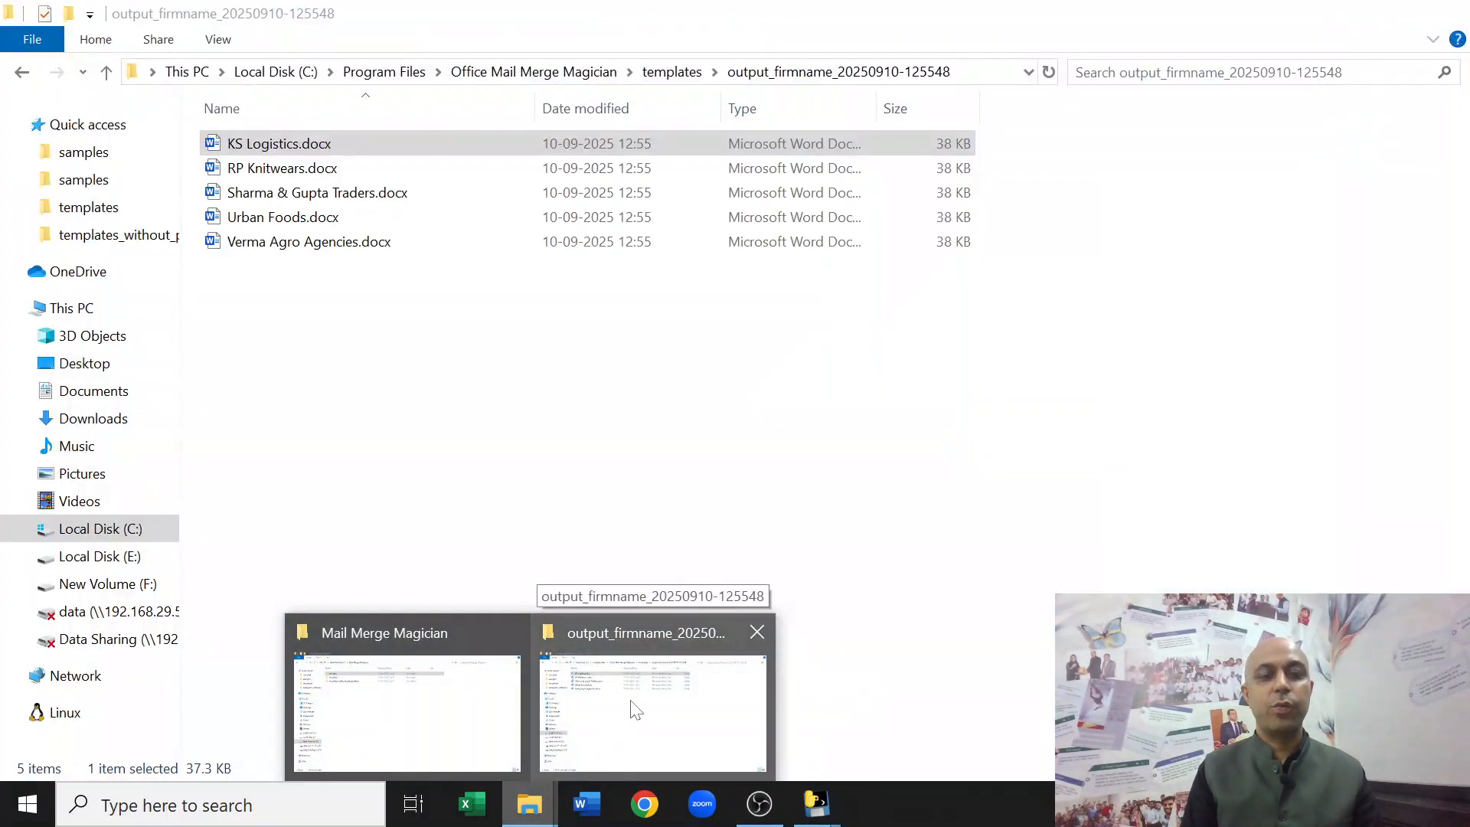
pyautogui.click(635, 709)
pyautogui.click(684, 75)
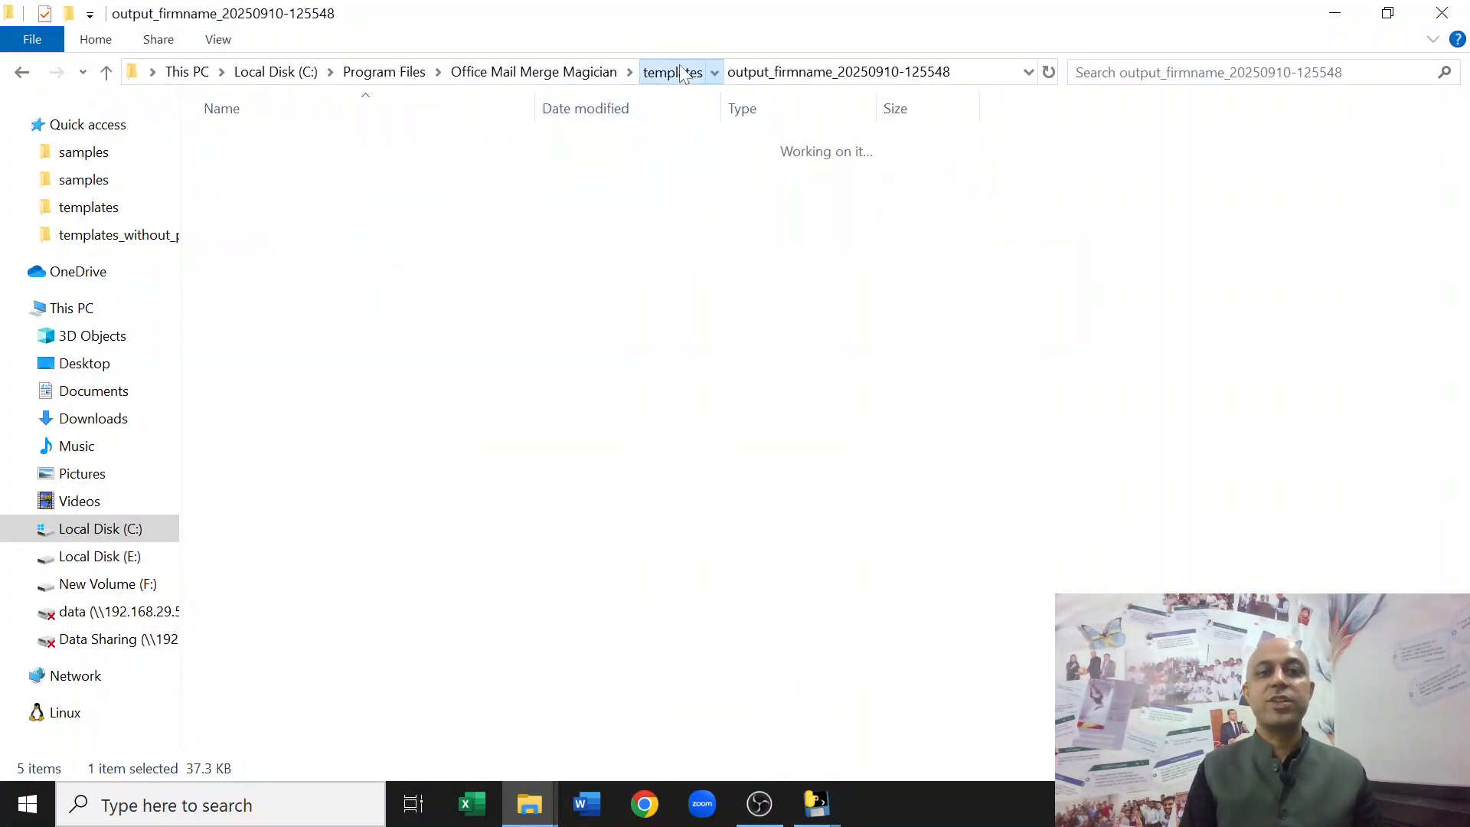
pyautogui.click(576, 75)
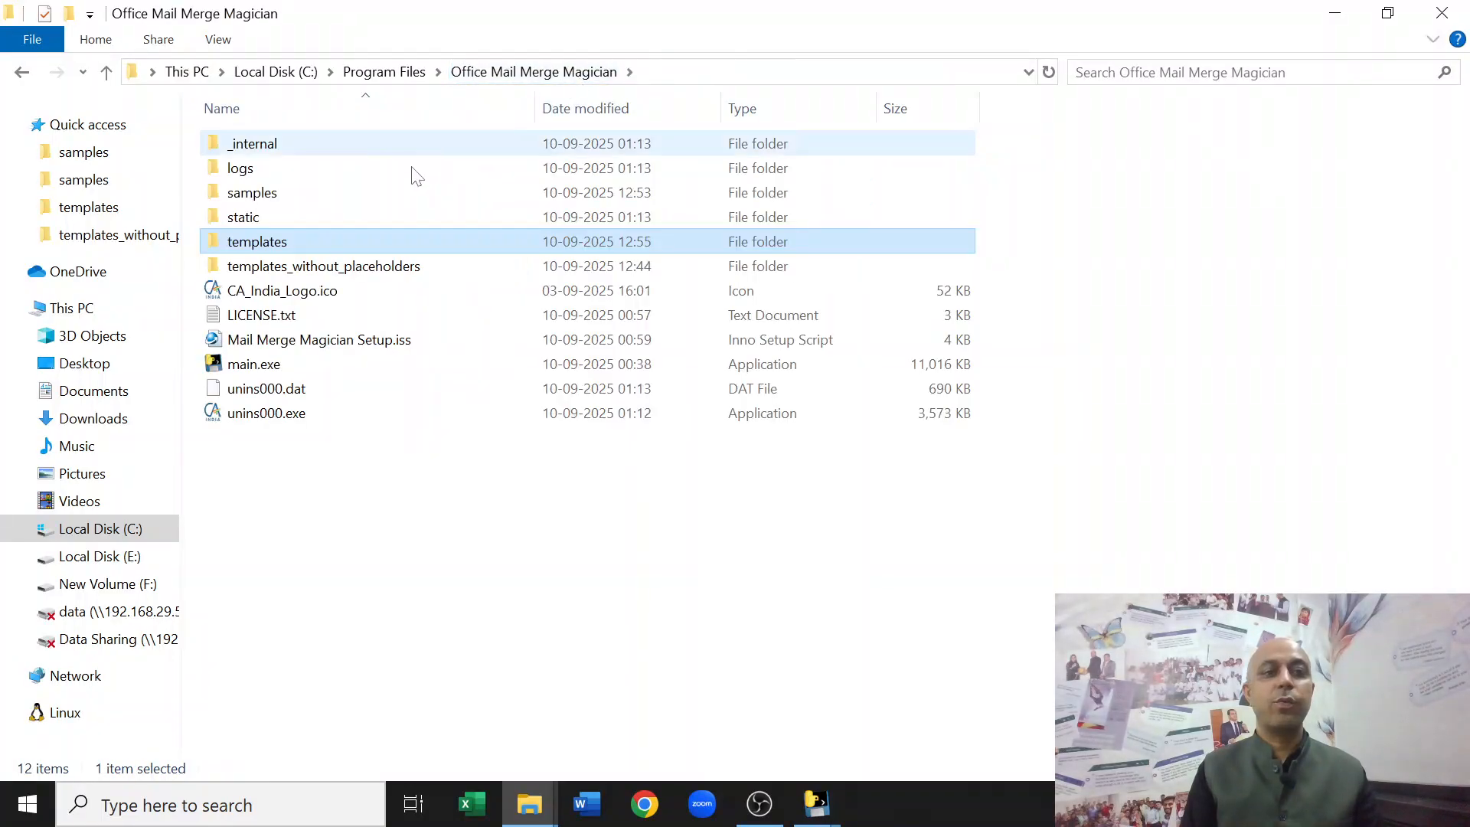
pyautogui.doubleClick(305, 268)
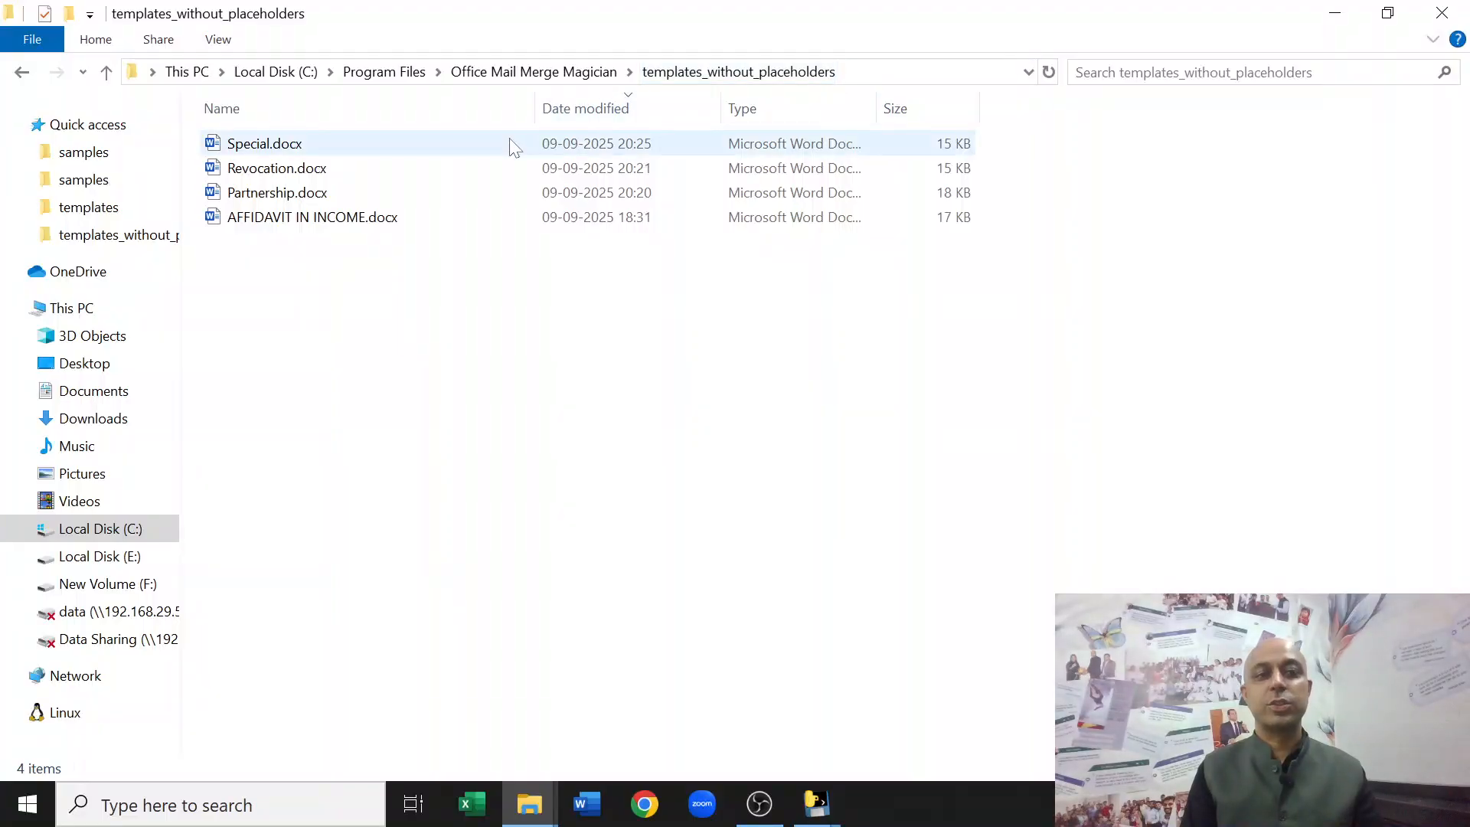
# Open AFFIDAVIT IN INCOME.docx in Word, look through its blank lines, and close the document
pyautogui.click(297, 221)
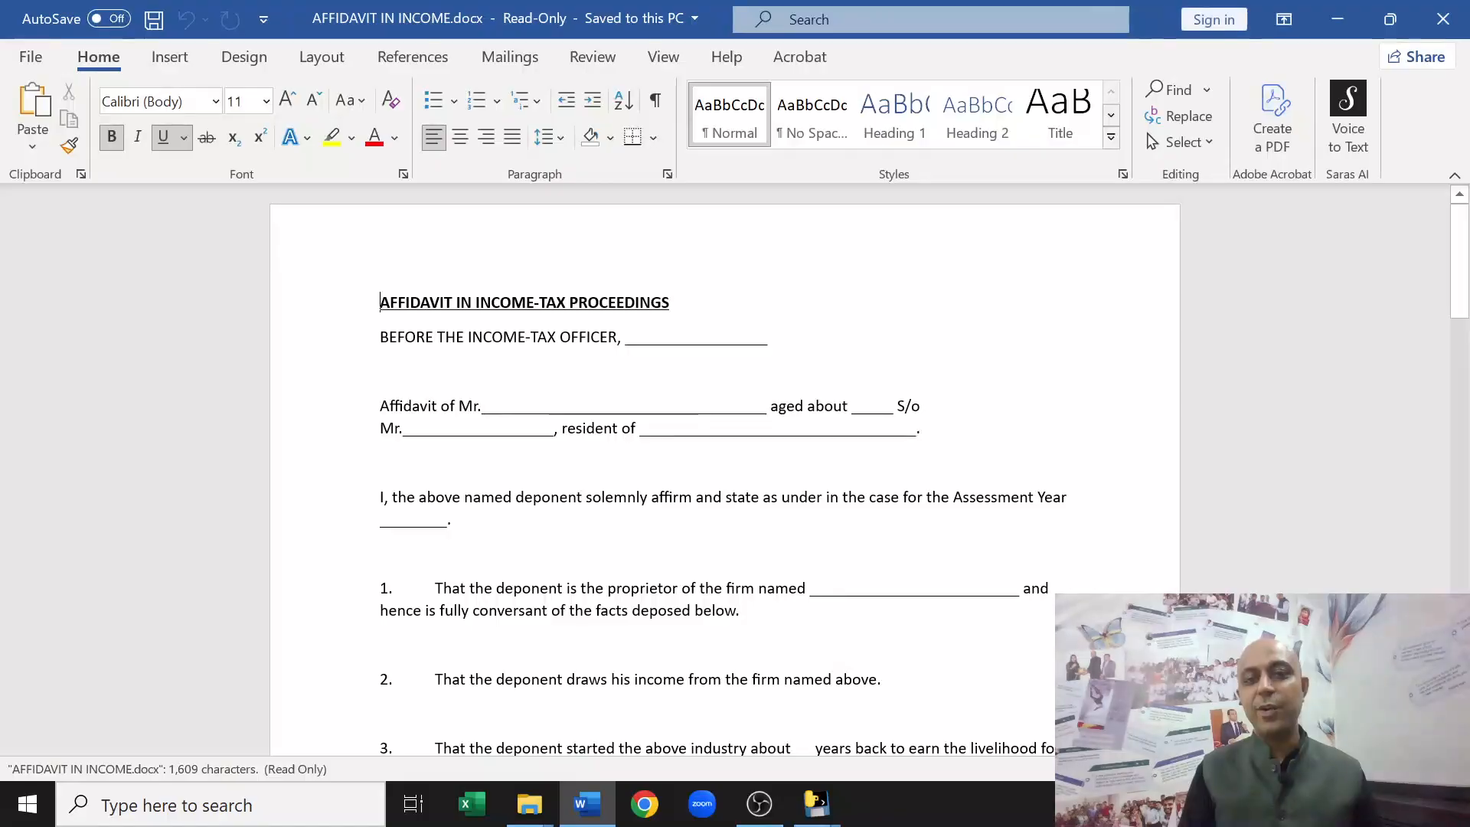
pyautogui.scroll(-10, 725, 471)
pyautogui.scroll(10, 725, 471)
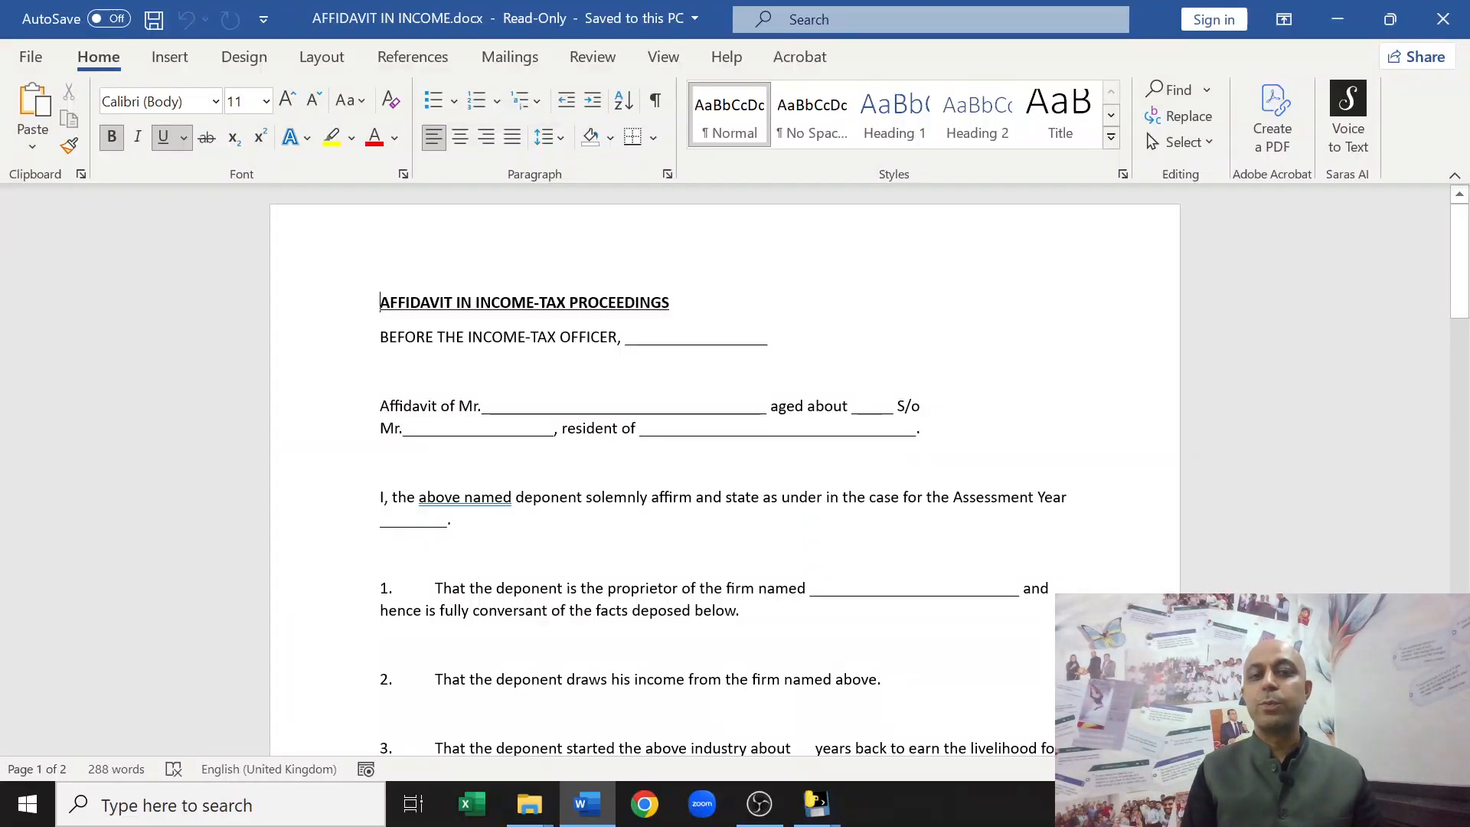
pyautogui.scroll(-4, 724, 469)
pyautogui.scroll(3, 725, 469)
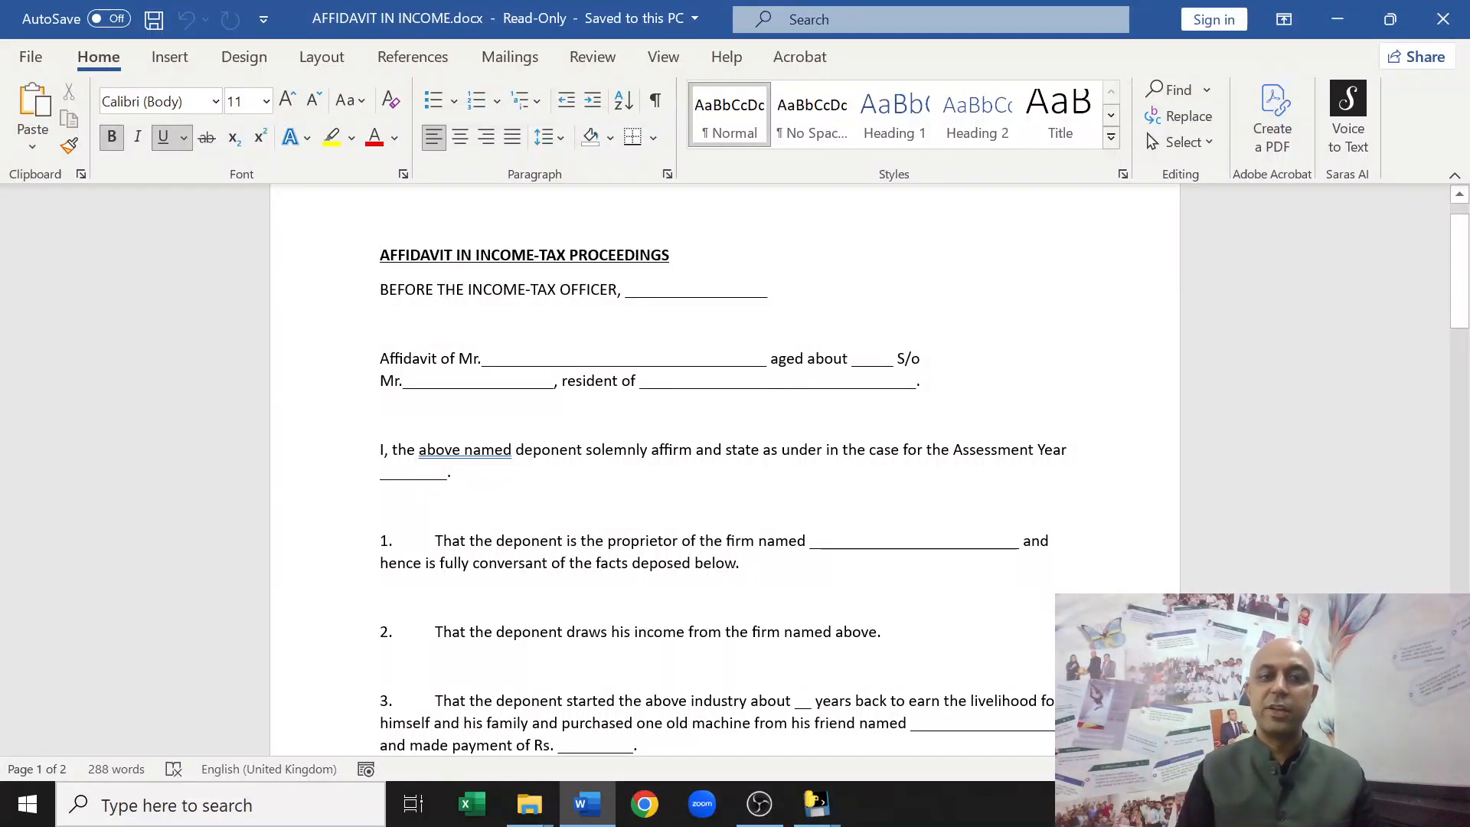
pyautogui.click(1446, 31)
pyautogui.click(1447, 30)
# In CA Office Mail Merge, load AFFIDAVIT IN INCOME.docx from templates_without_placeholders as the template, accepting auto-inserted placeholders and a CSV template
pyautogui.moveTo(817, 804)
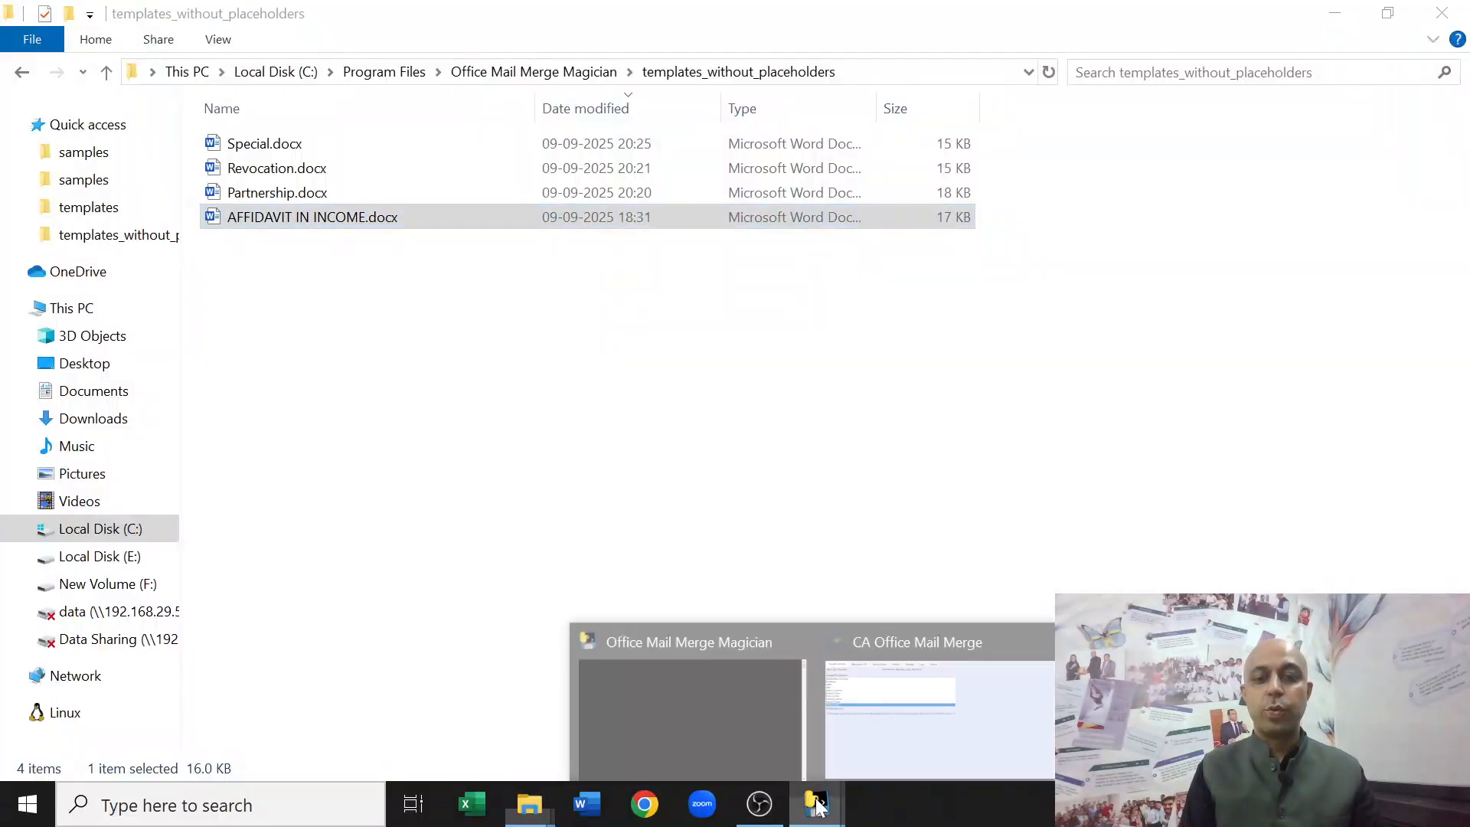
pyautogui.click(891, 708)
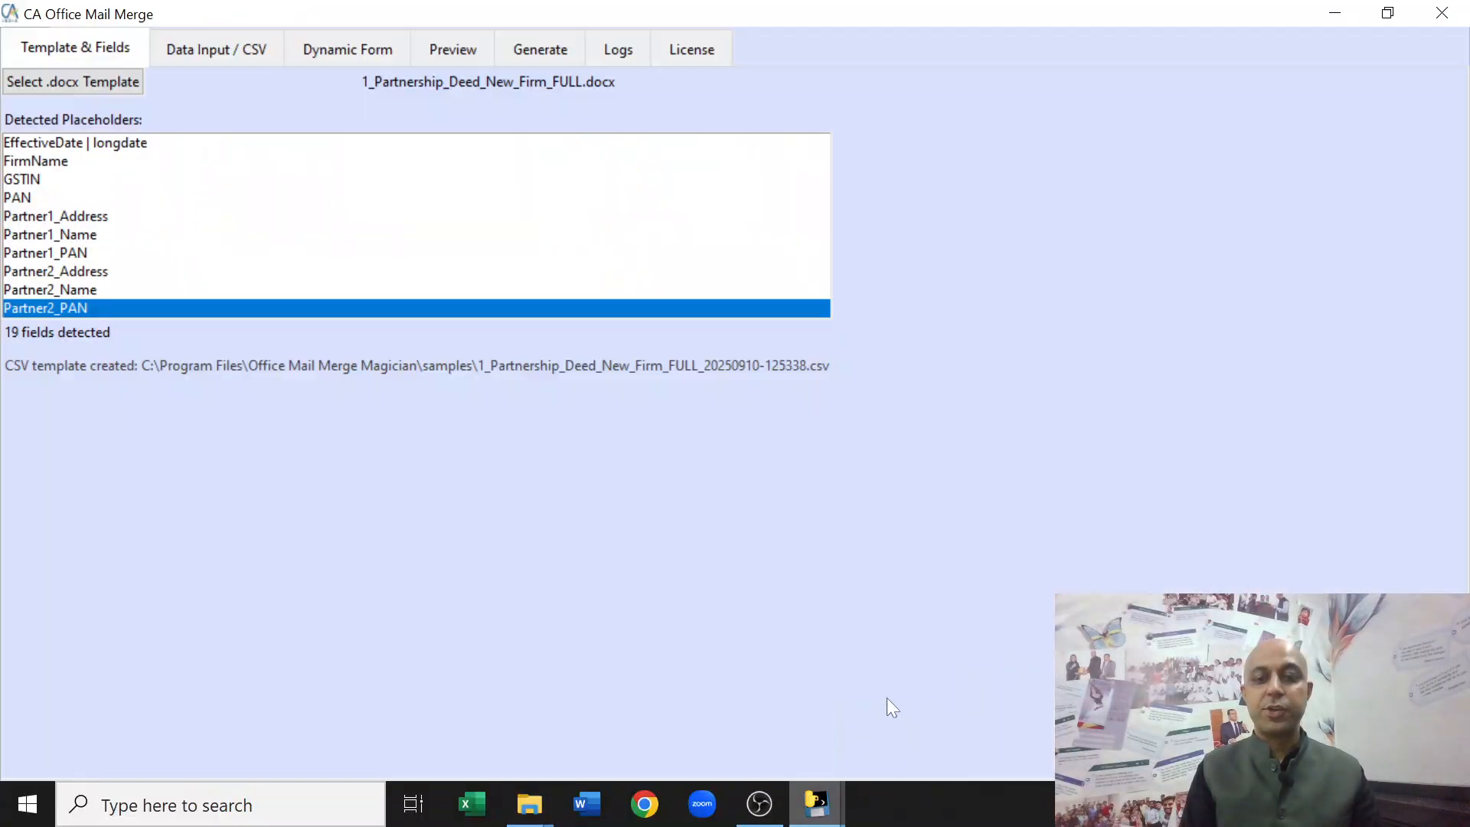
pyautogui.click(109, 86)
pyautogui.click(234, 86)
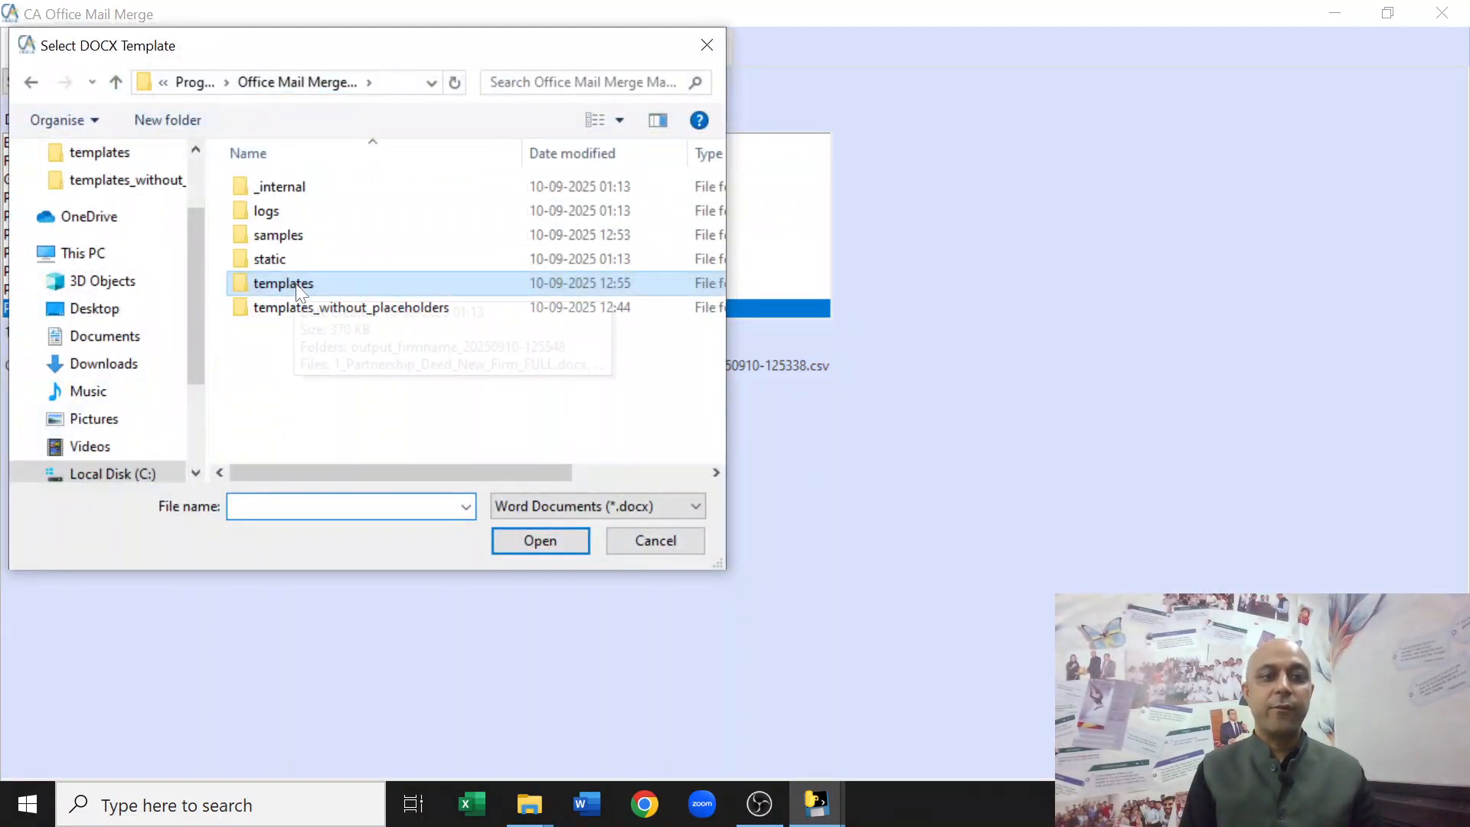
pyautogui.doubleClick(317, 308)
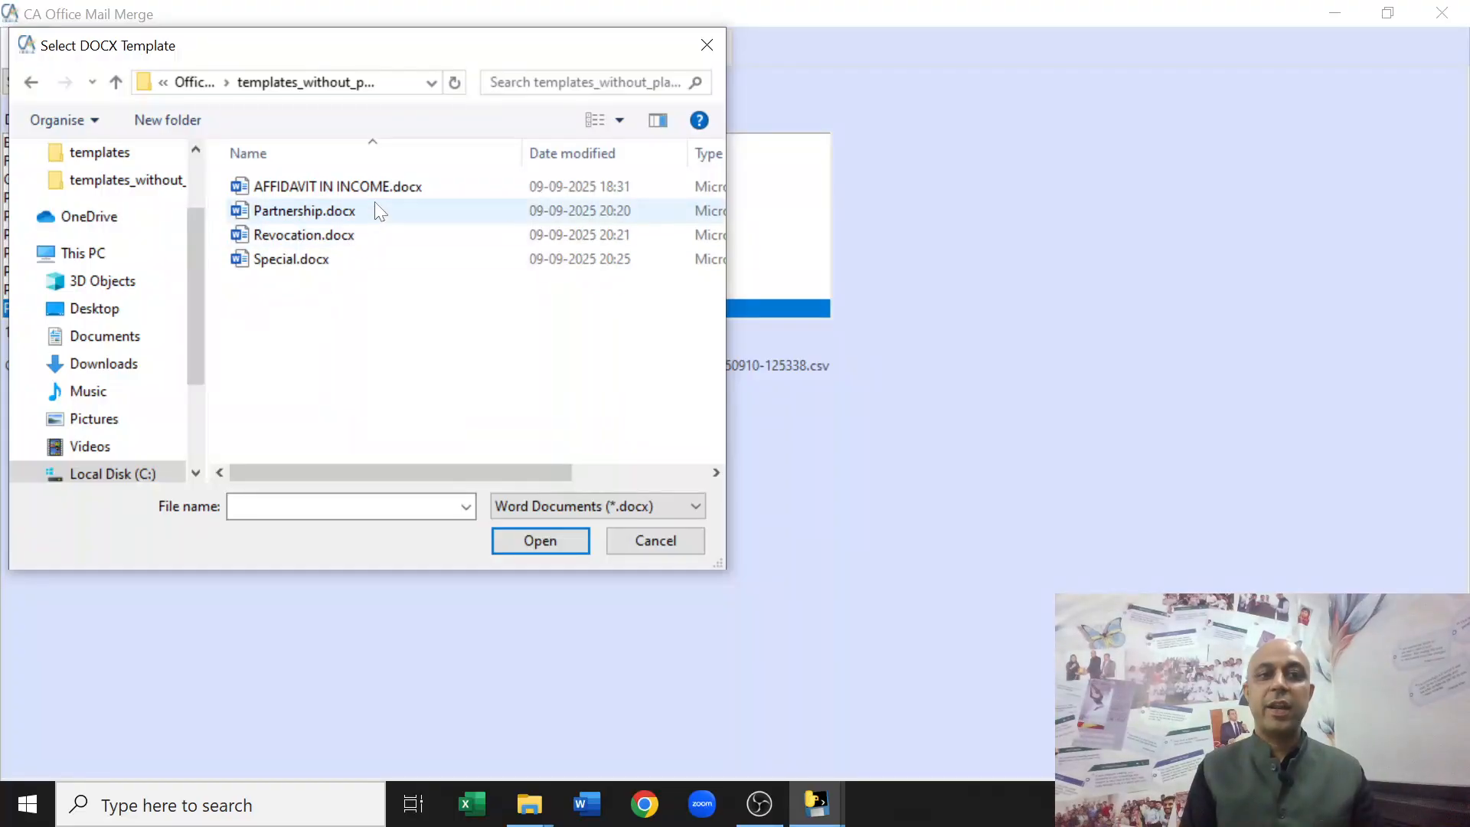
pyautogui.doubleClick(395, 186)
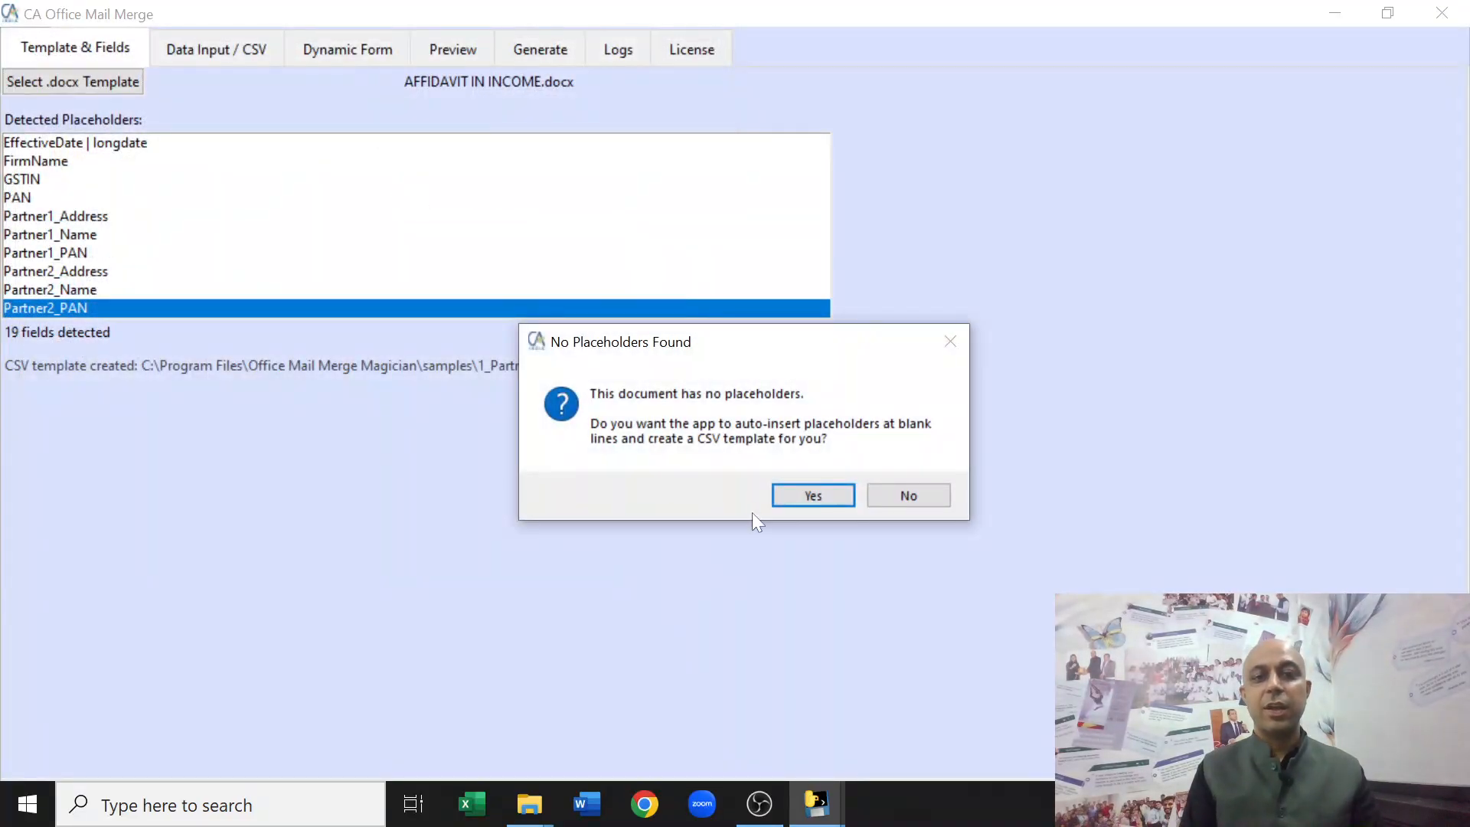
pyautogui.click(813, 496)
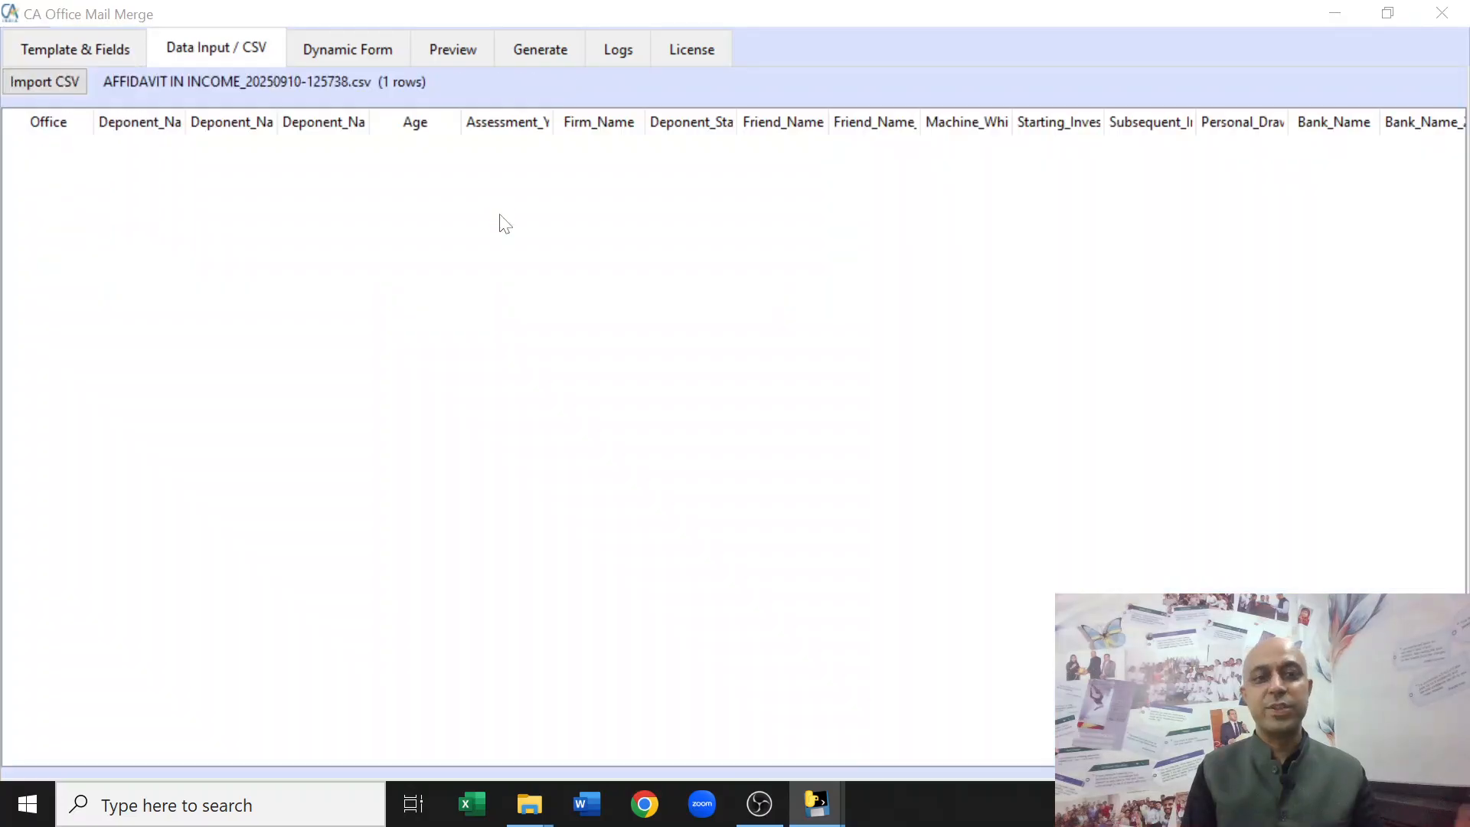
pyautogui.click(922, 513)
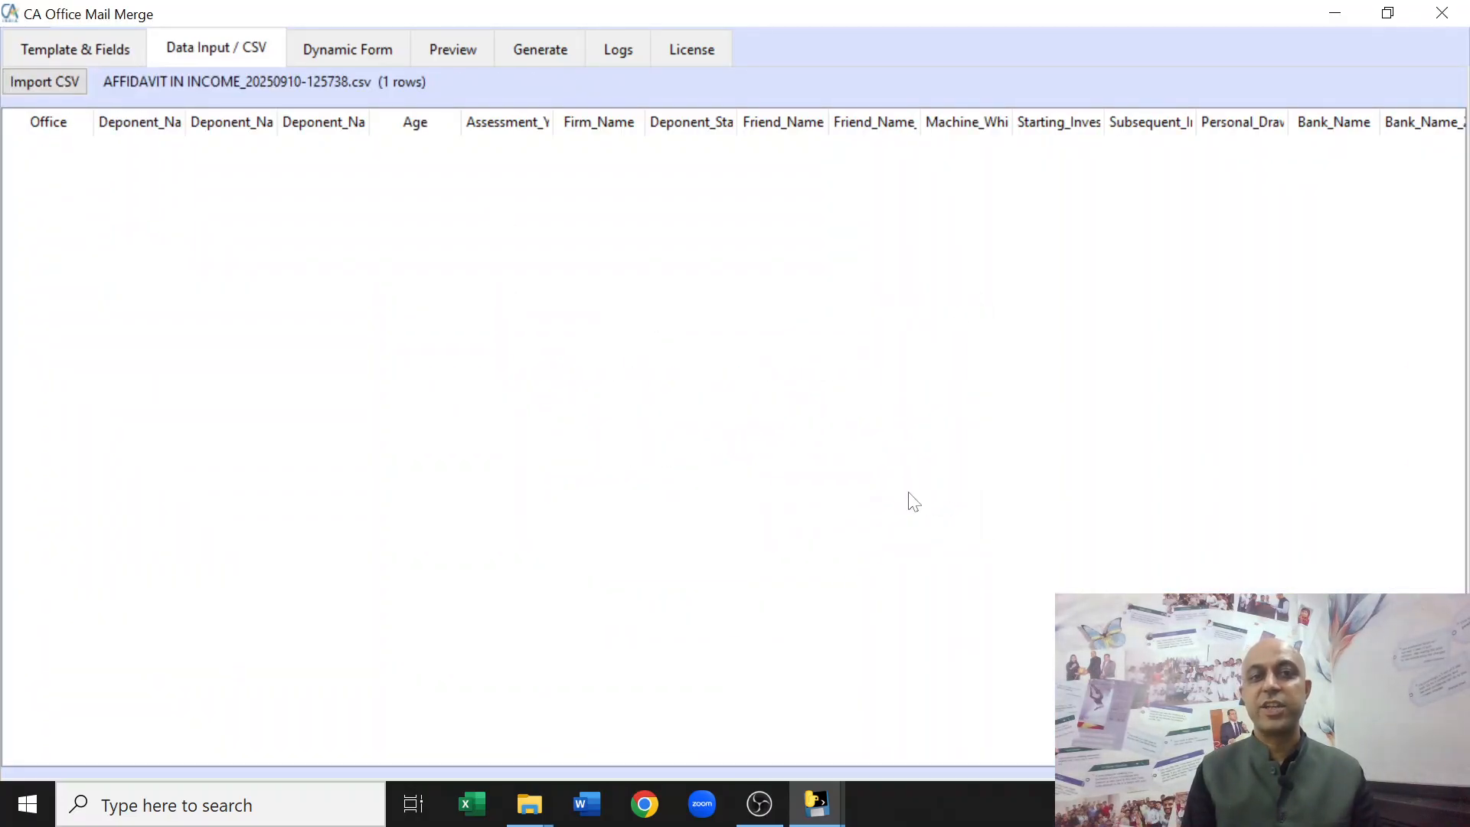
# Go through the list of placeholders detected in the affidavit template, from Office to the last entry
pyautogui.click(104, 48)
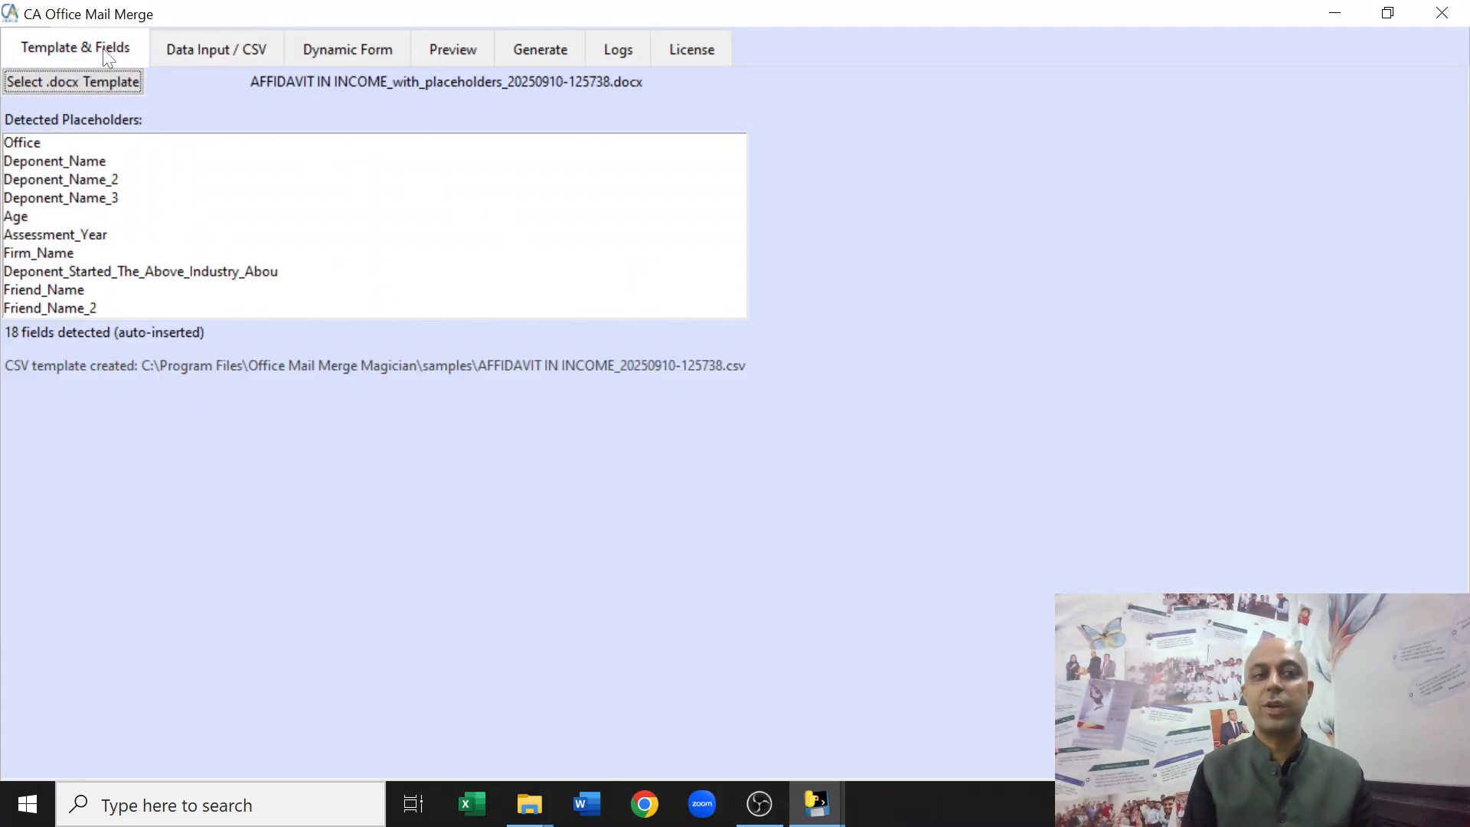
pyautogui.click(102, 149)
pyautogui.press('Down')
pyautogui.press('Down')
pyautogui.press('Down')
pyautogui.press('Down')
pyautogui.press('Down')
pyautogui.press('Down')
pyautogui.press('Down')
pyautogui.press('Down')
pyautogui.press('Down')
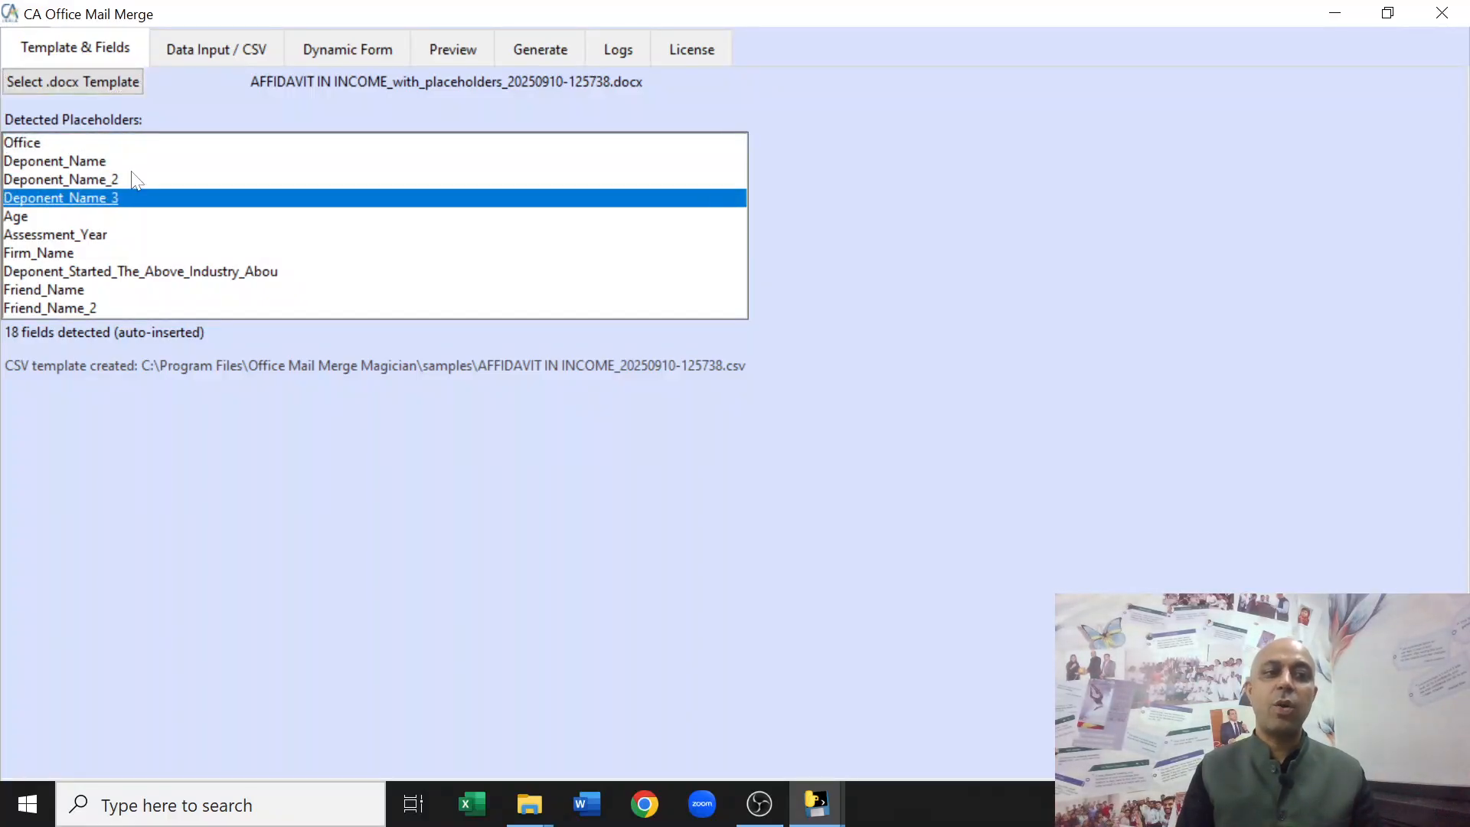
pyautogui.press('Down')
pyautogui.press('Down')
pyautogui.press('Down')
pyautogui.press('Down')
pyautogui.press('Down')
pyautogui.press('Down')
pyautogui.press('Down')
pyautogui.press('Down')
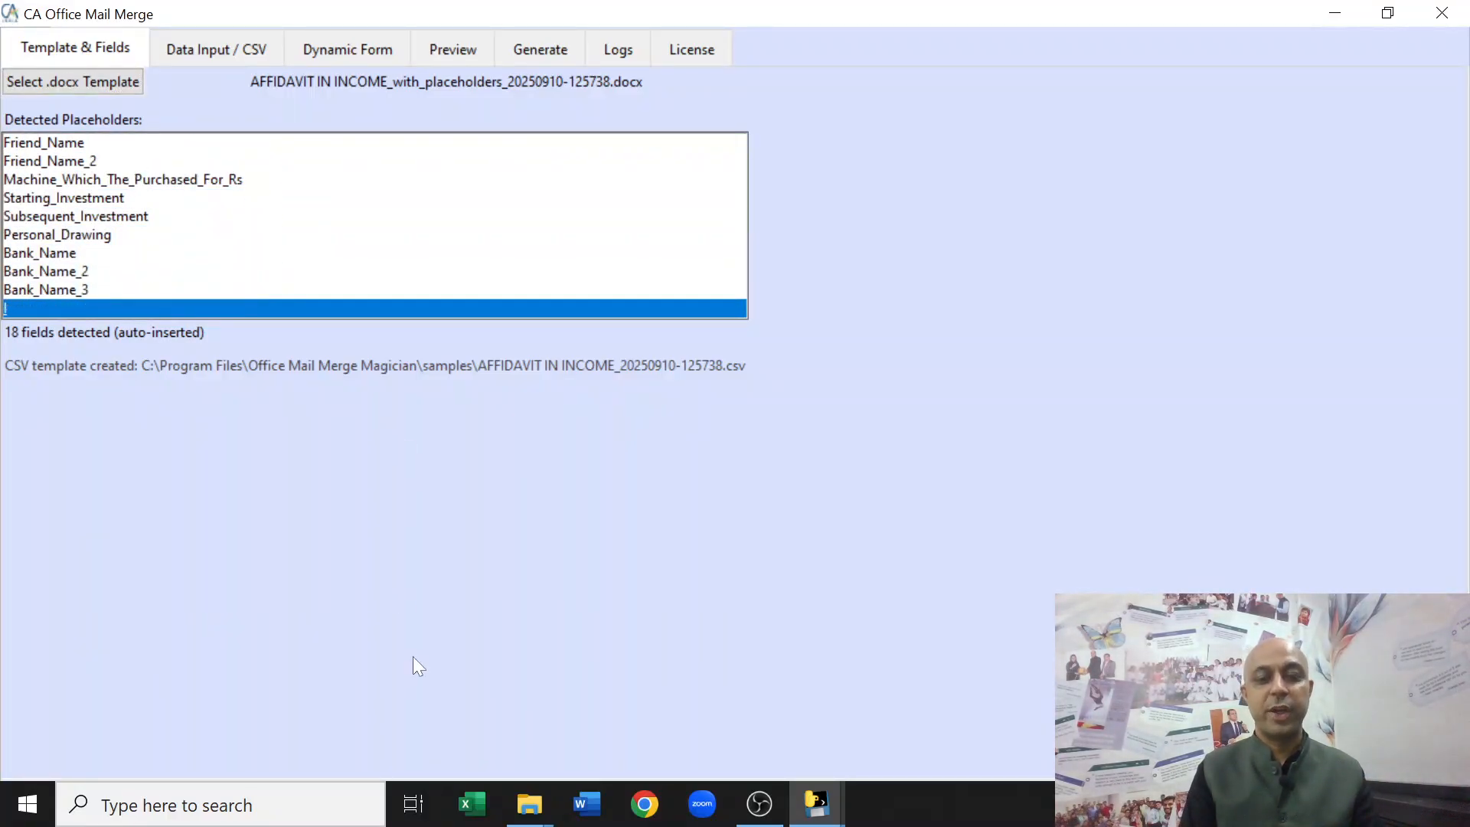
# From File Explorer, open AFFIDAVIT IN INCOME_with_placeholders_20250910-125738.docx in Word, review the inserted placeholders, and close it
pyautogui.click(530, 804)
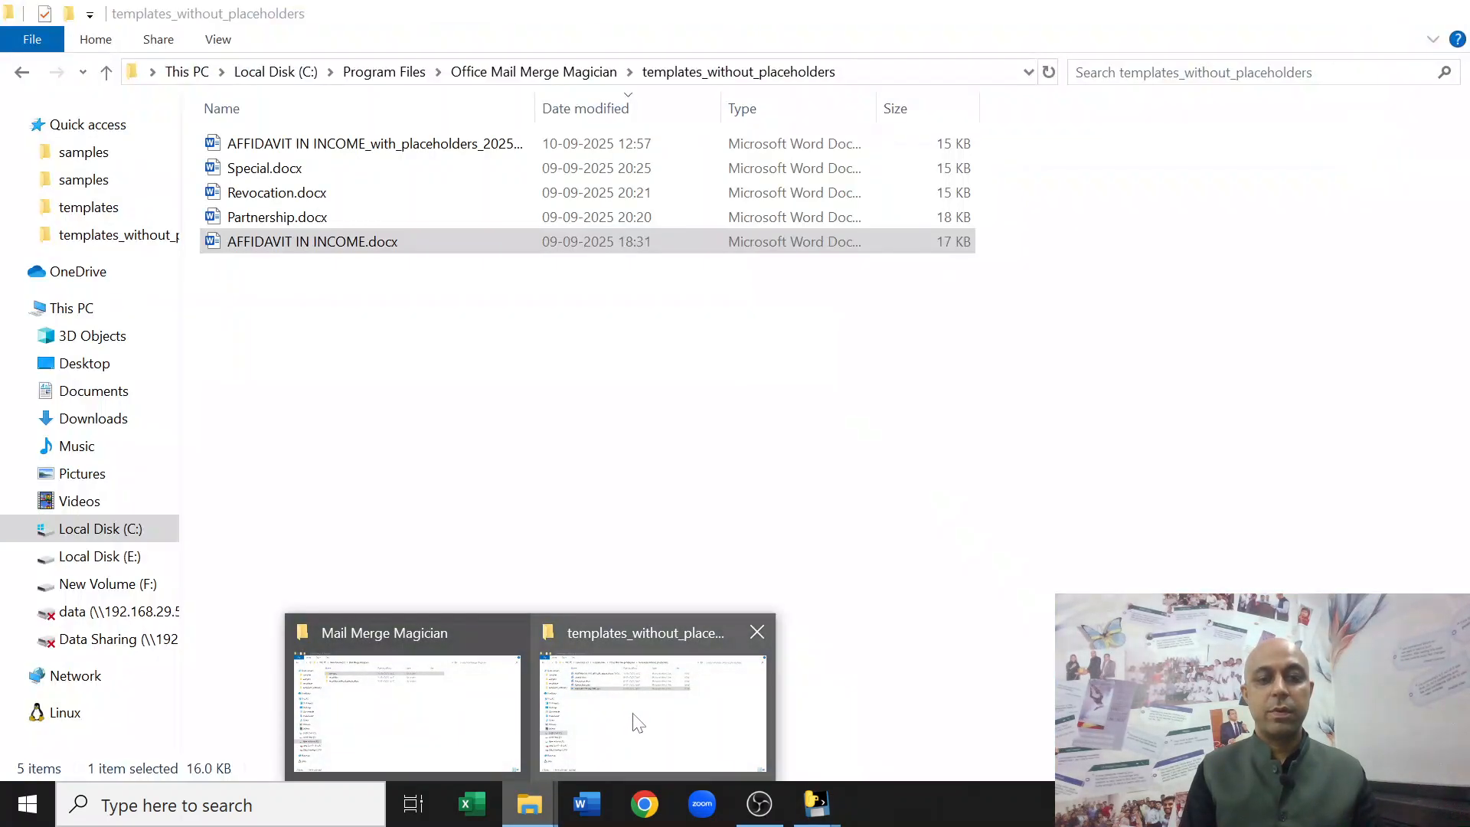
pyautogui.click(636, 724)
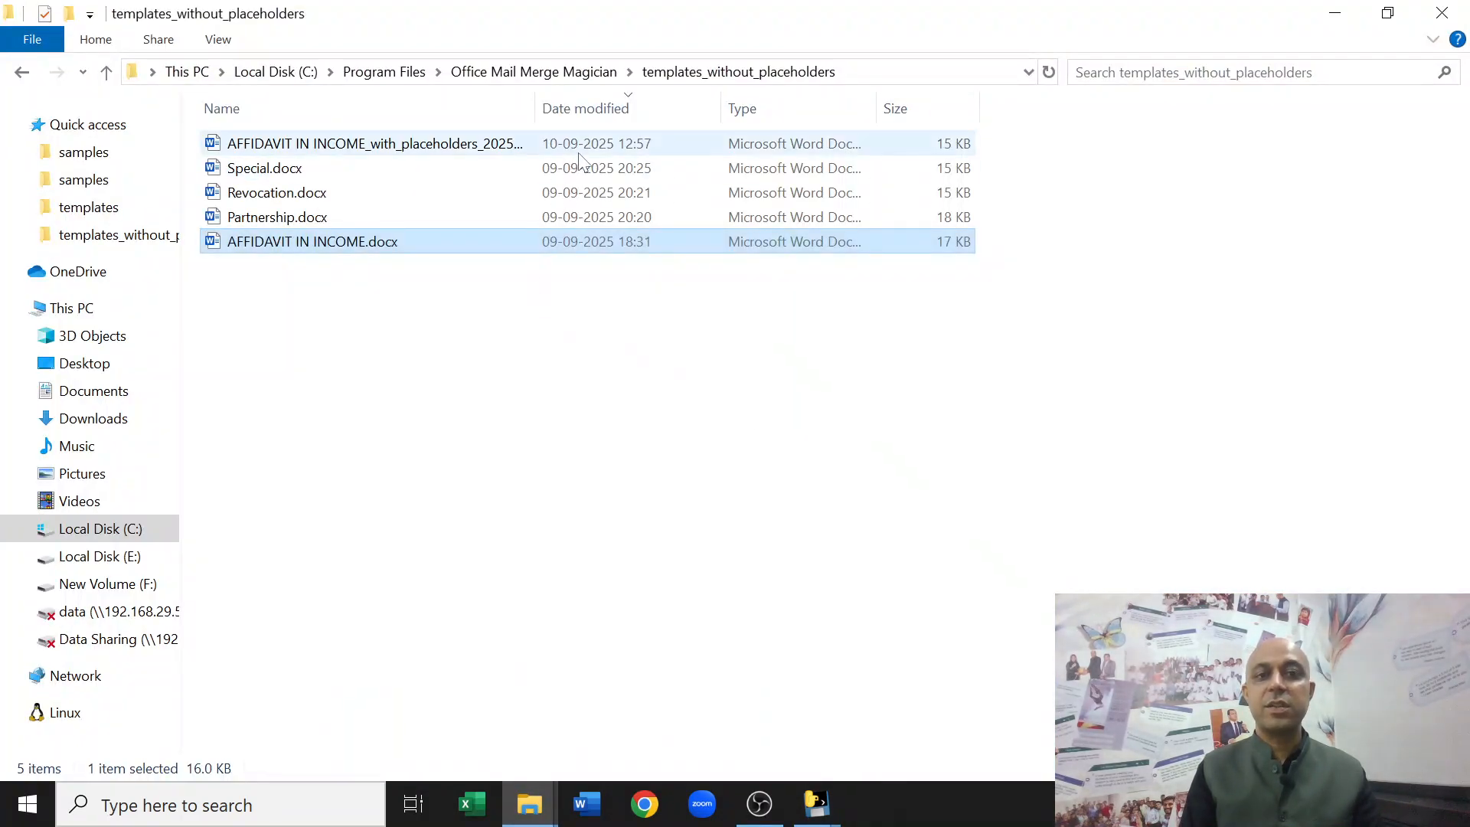
pyautogui.click(601, 153)
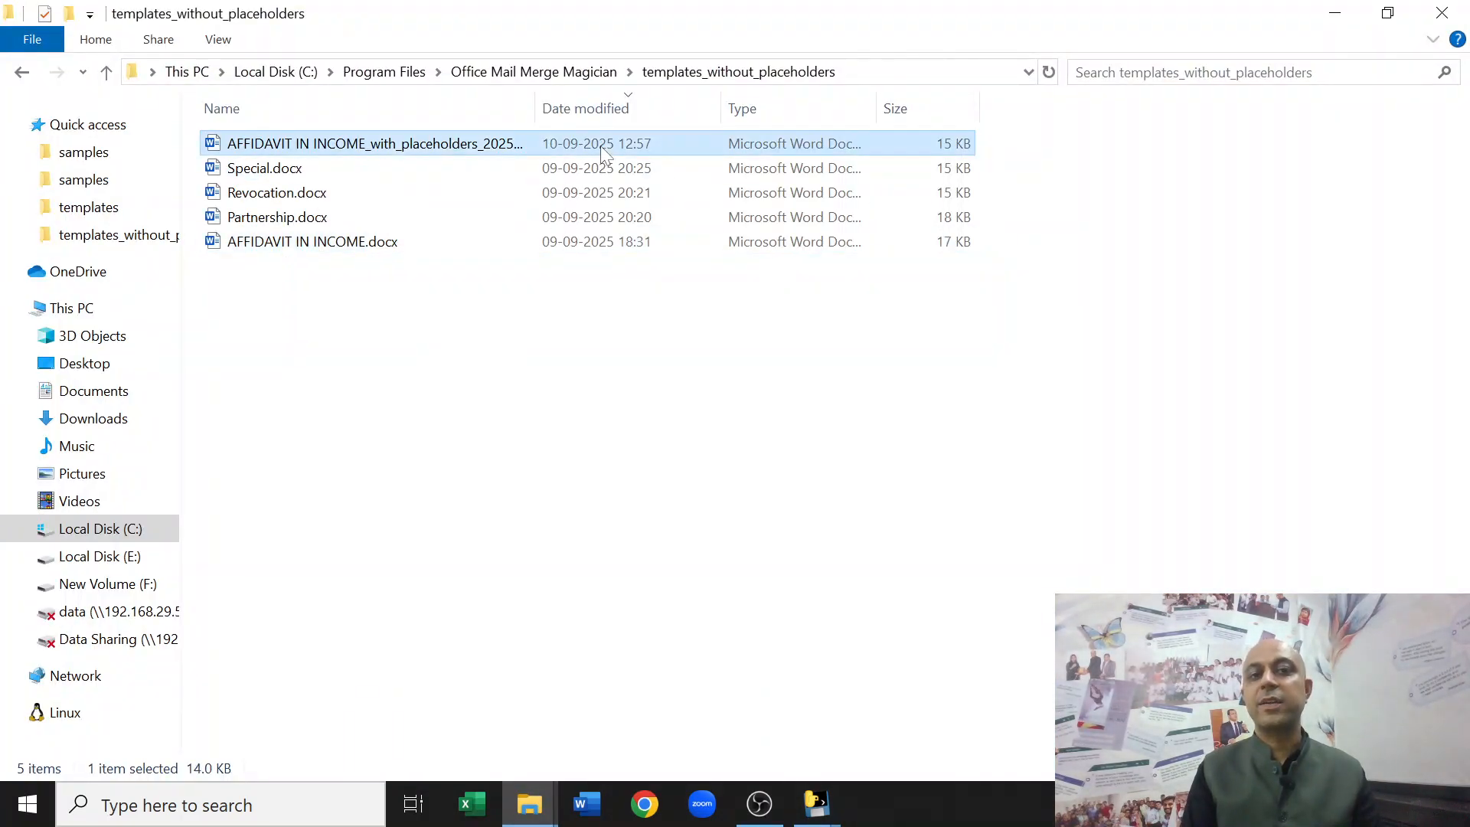
pyautogui.doubleClick(600, 146)
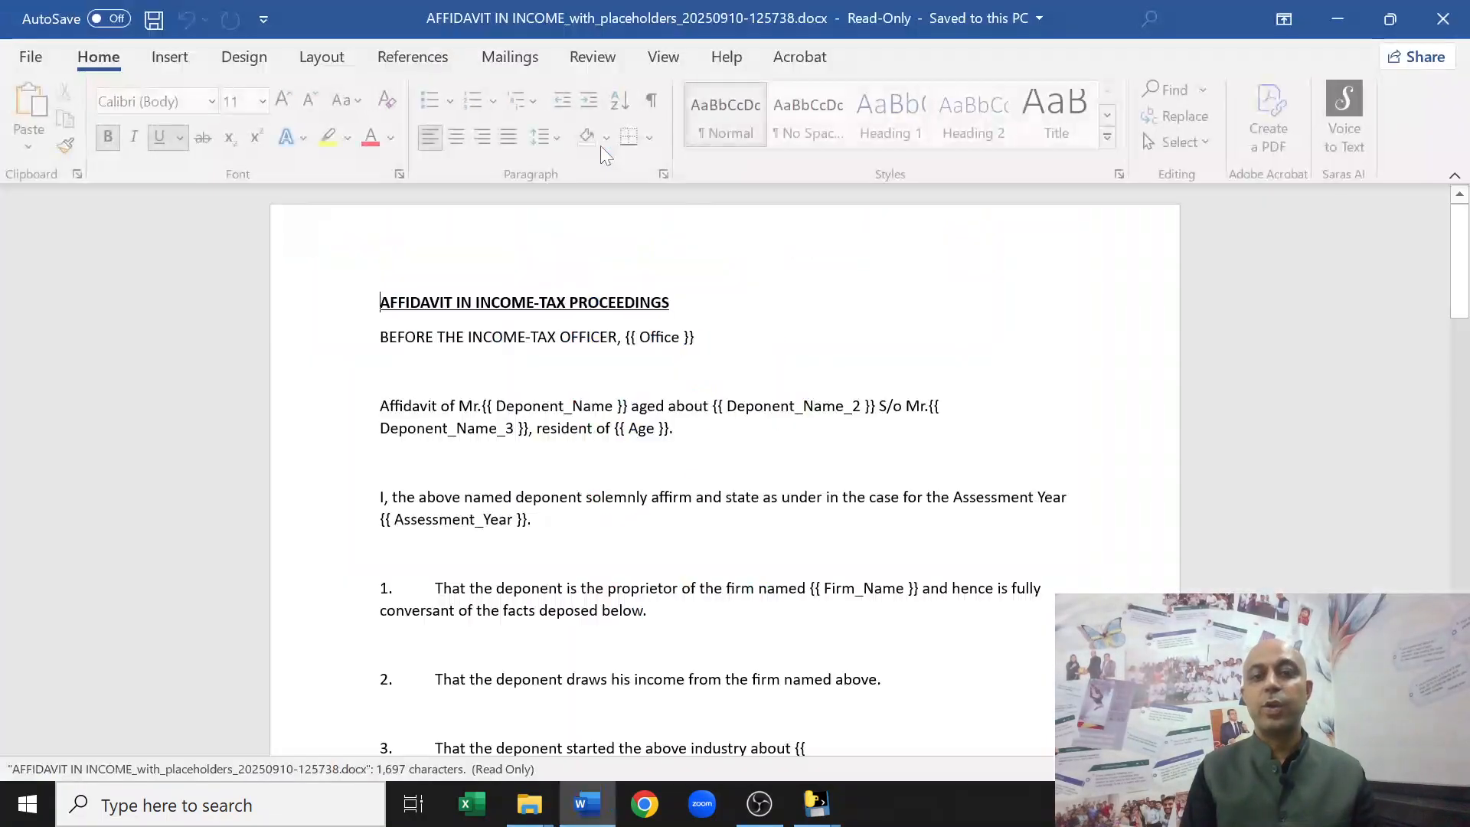
pyautogui.scroll(-3, 724, 472)
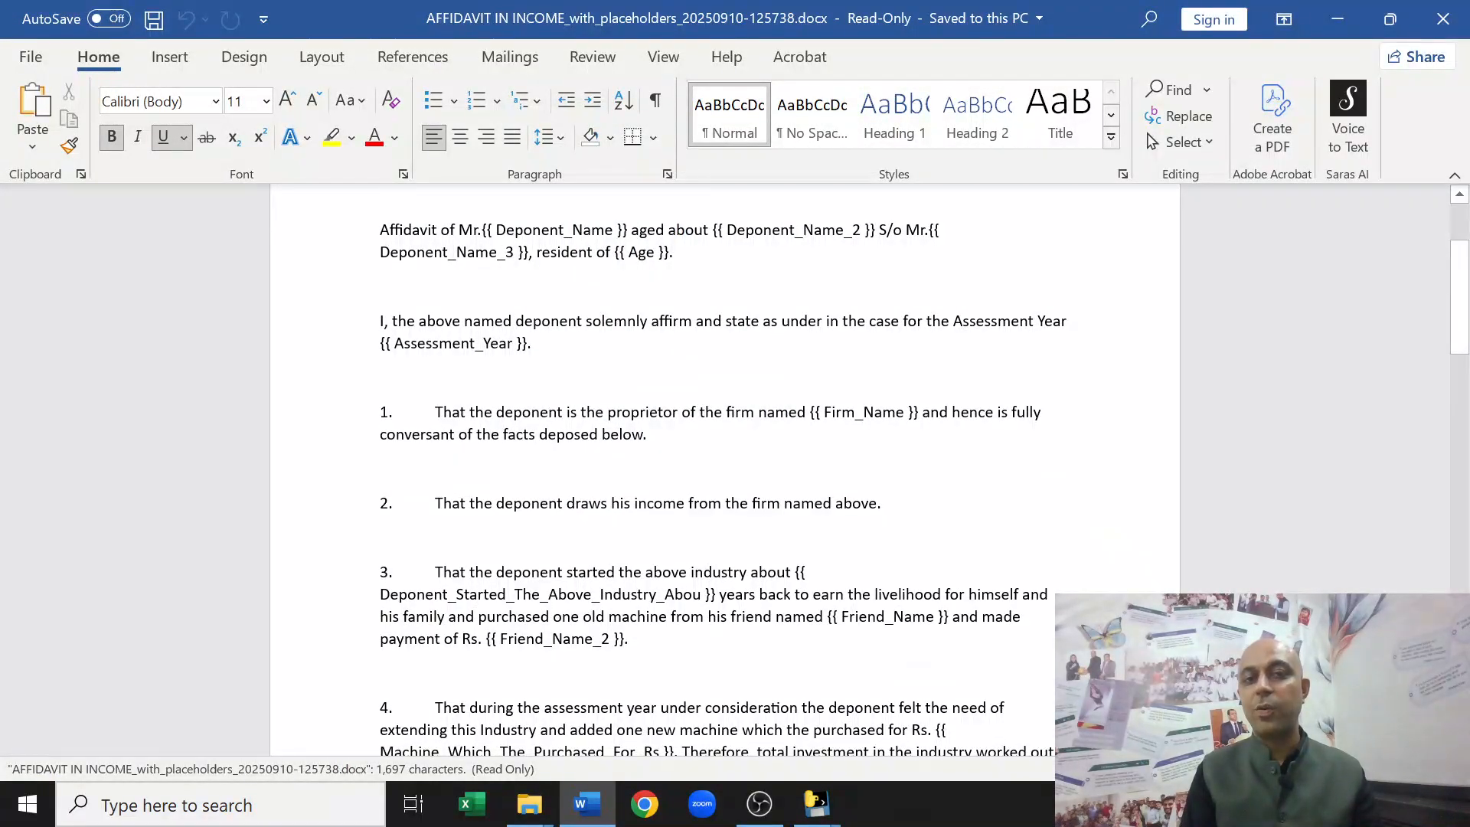
pyautogui.scroll(-15, 724, 471)
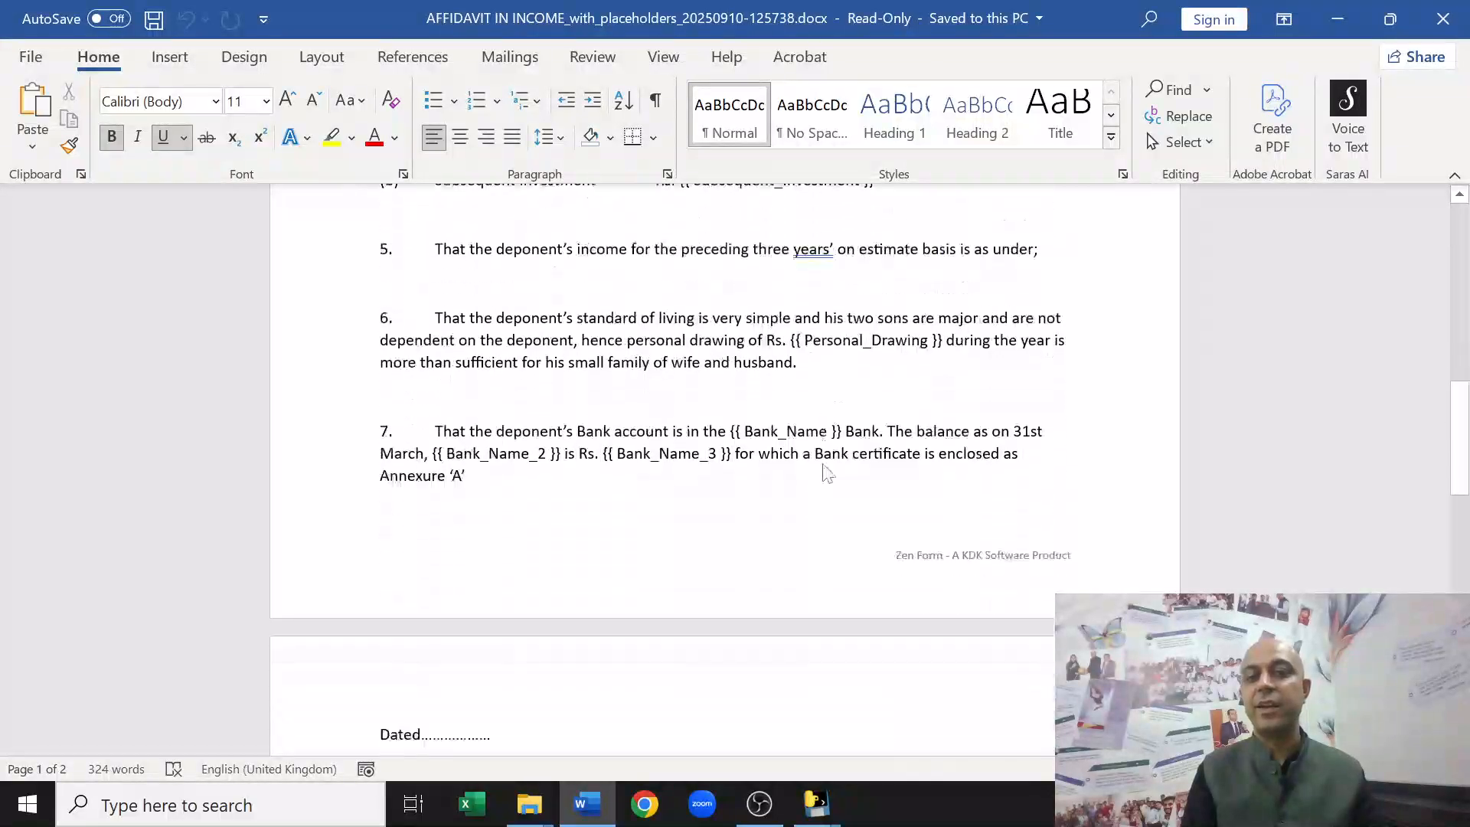
pyautogui.scroll(20, 724, 472)
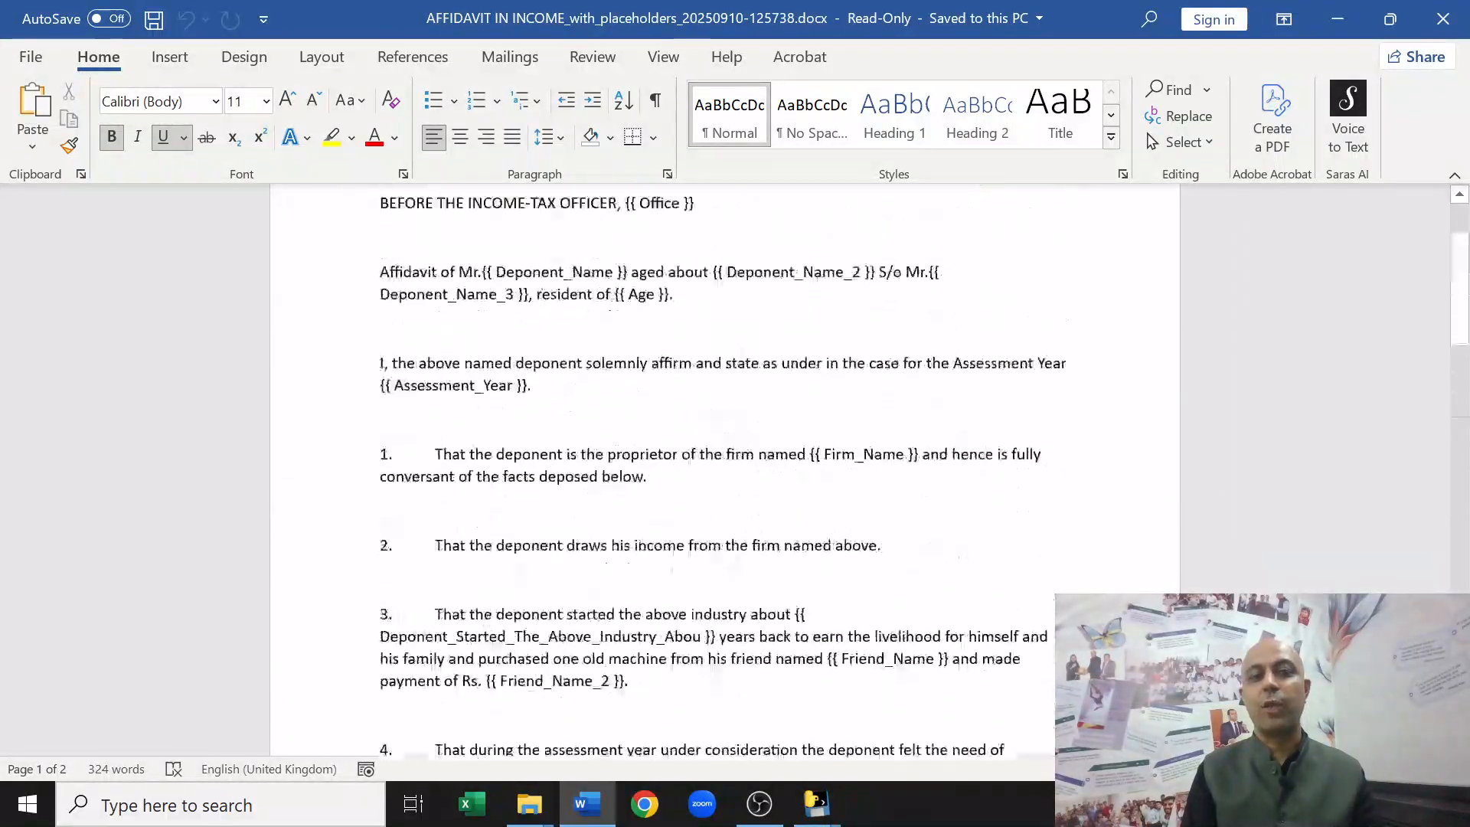
pyautogui.click(1455, 19)
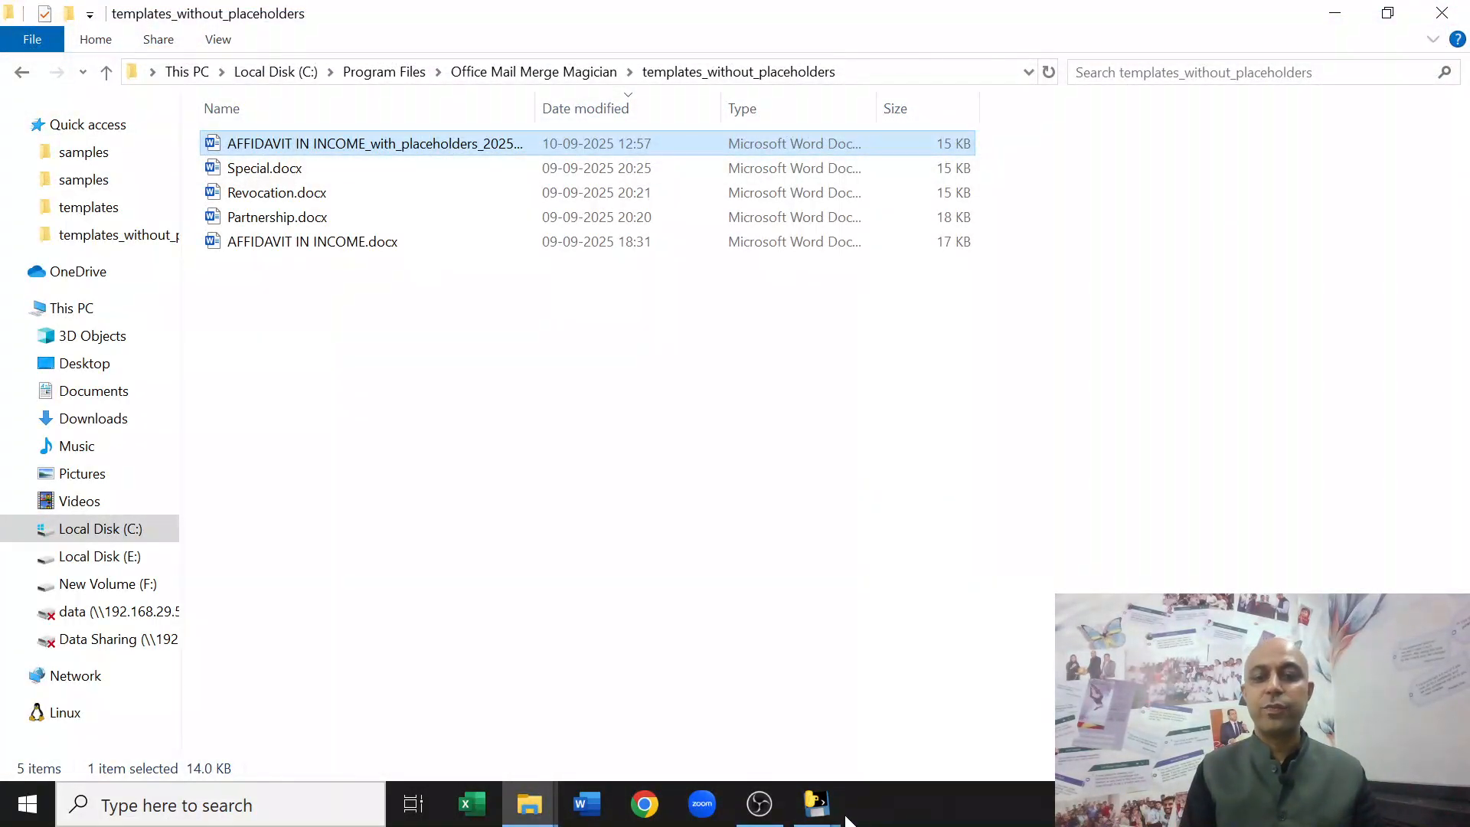
# Back in CA Office Mail Merge, review the affidavit's CSV columns, dynamic form fields, preview and generation settings
pyautogui.moveTo(835, 808)
pyautogui.click(903, 723)
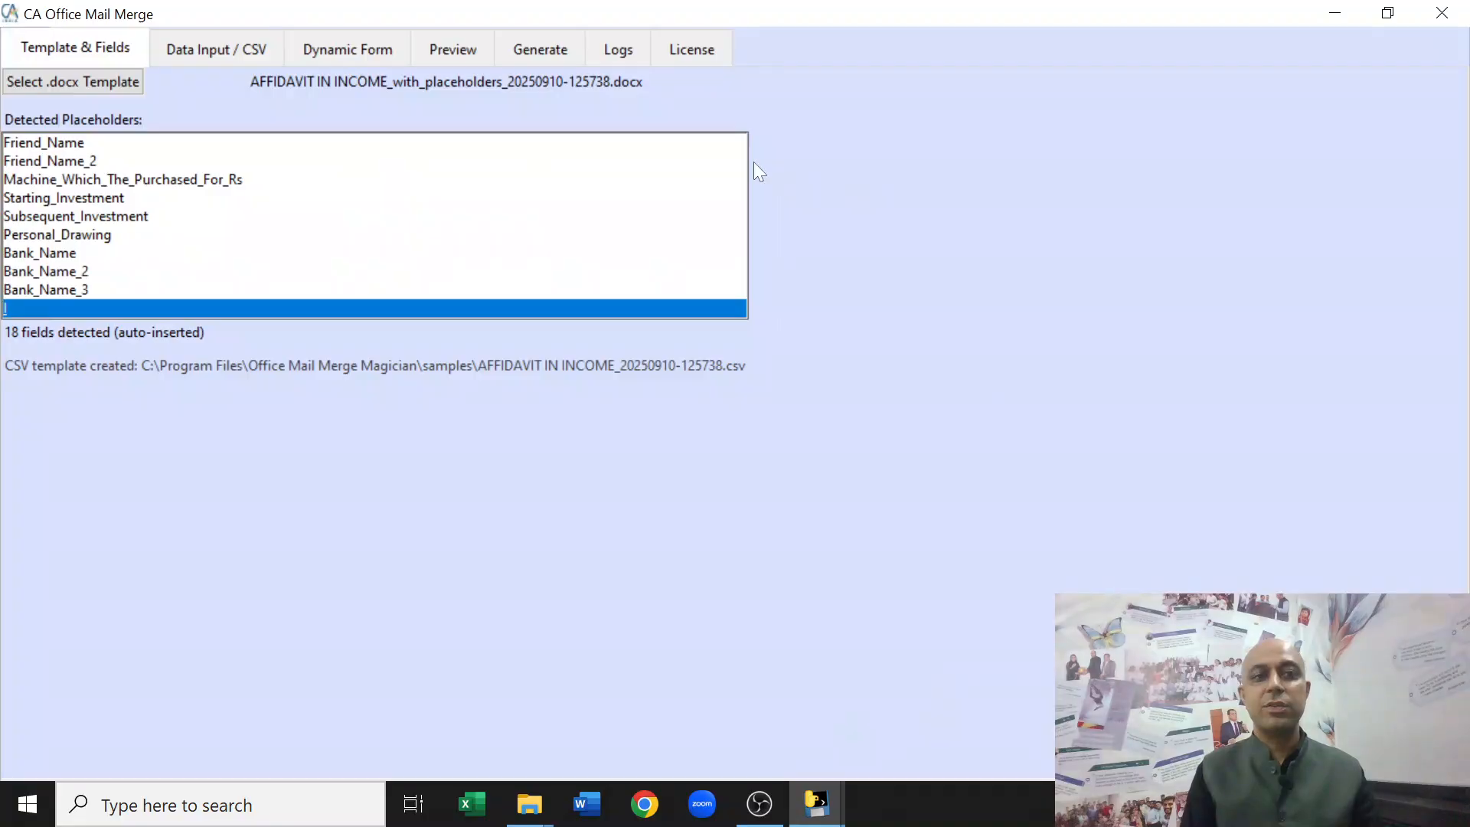
pyautogui.click(244, 41)
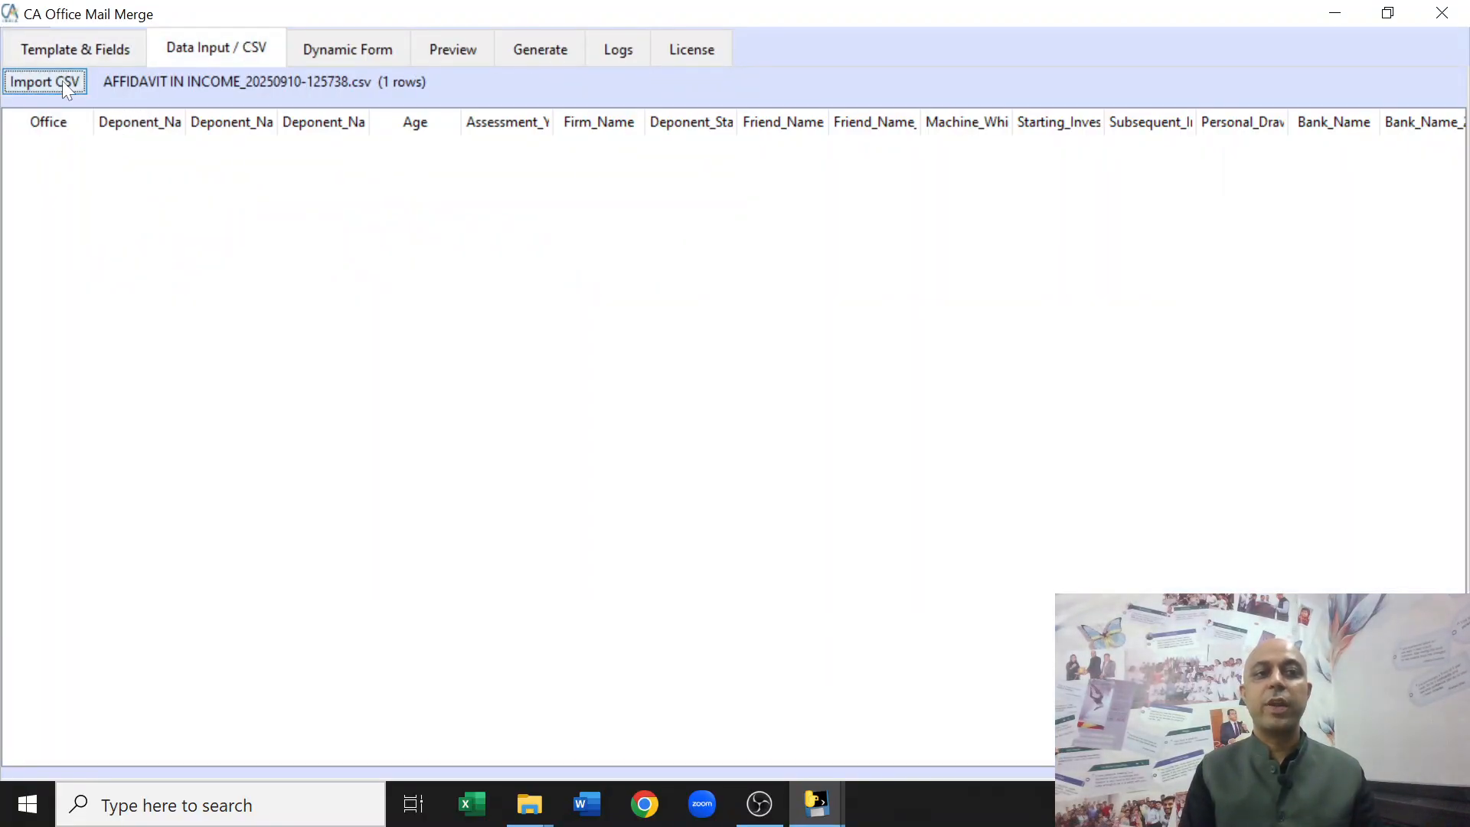
pyautogui.click(315, 52)
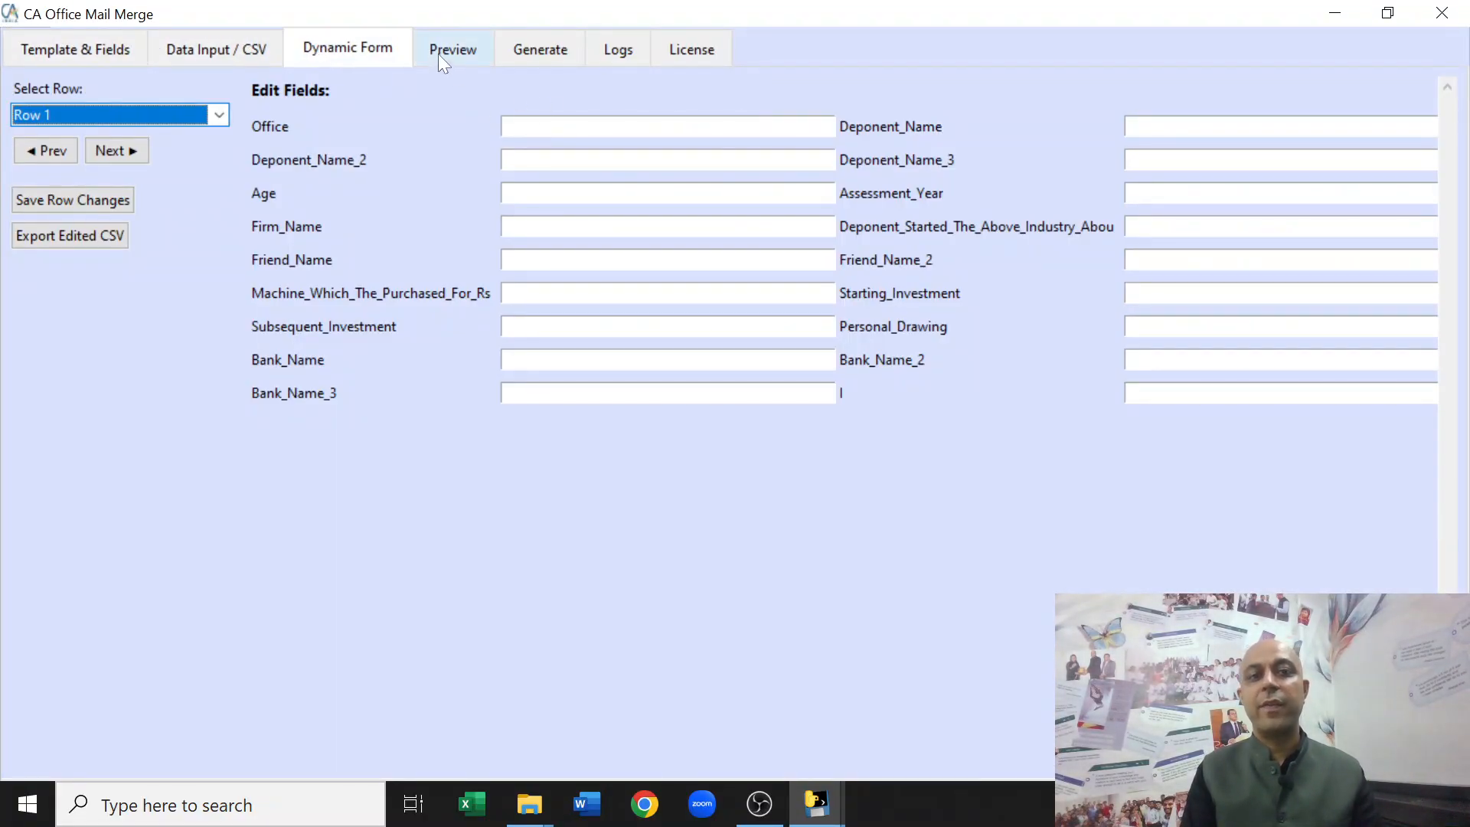
pyautogui.click(442, 61)
pyautogui.click(549, 46)
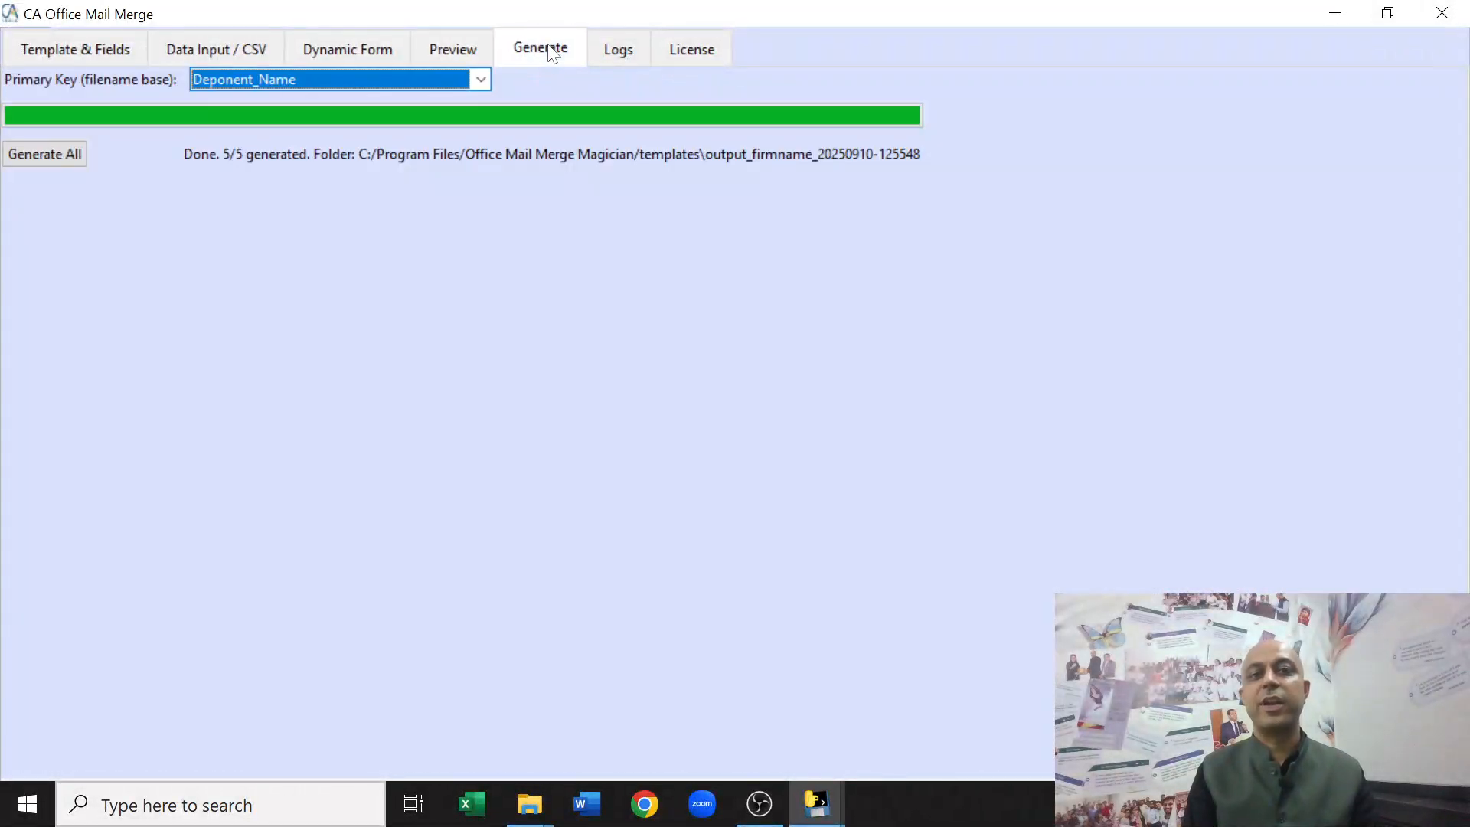
# Refresh the application logs and review the recorded template, CSV loading, preview and document generation entries
pyautogui.click(608, 49)
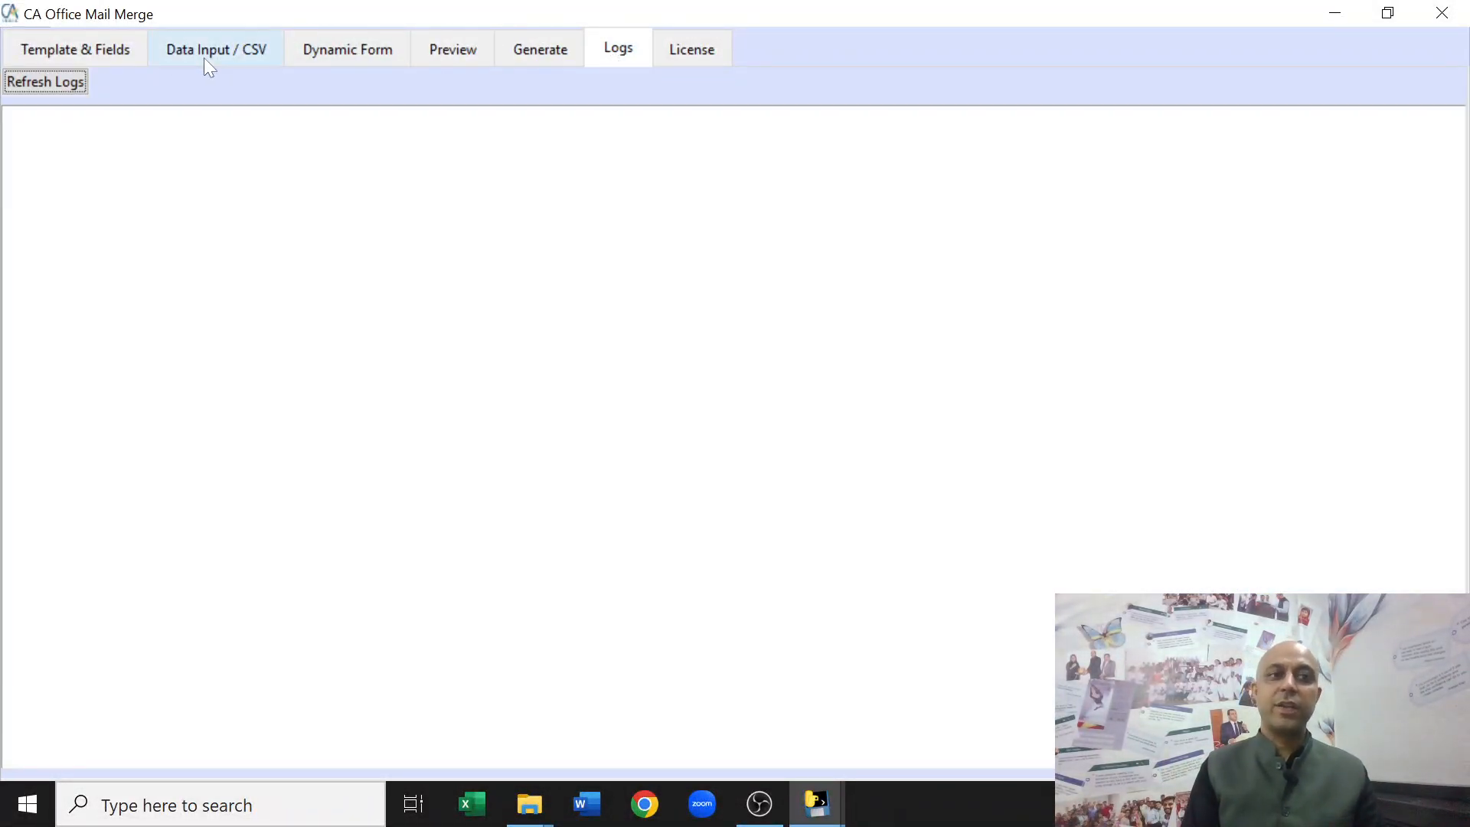
pyautogui.click(70, 82)
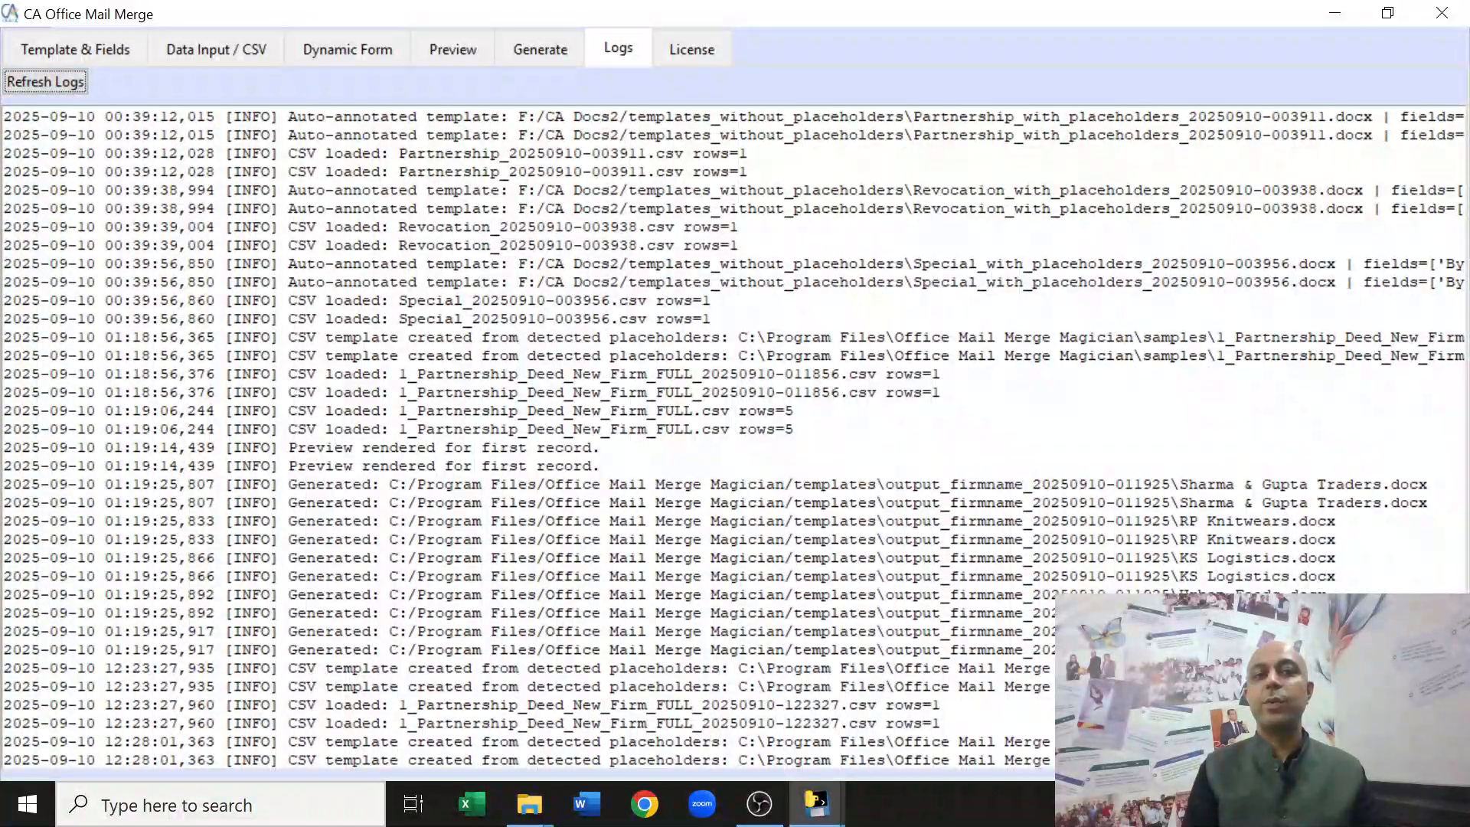
pyautogui.scroll(-3, 735, 437)
pyautogui.scroll(3, 735, 436)
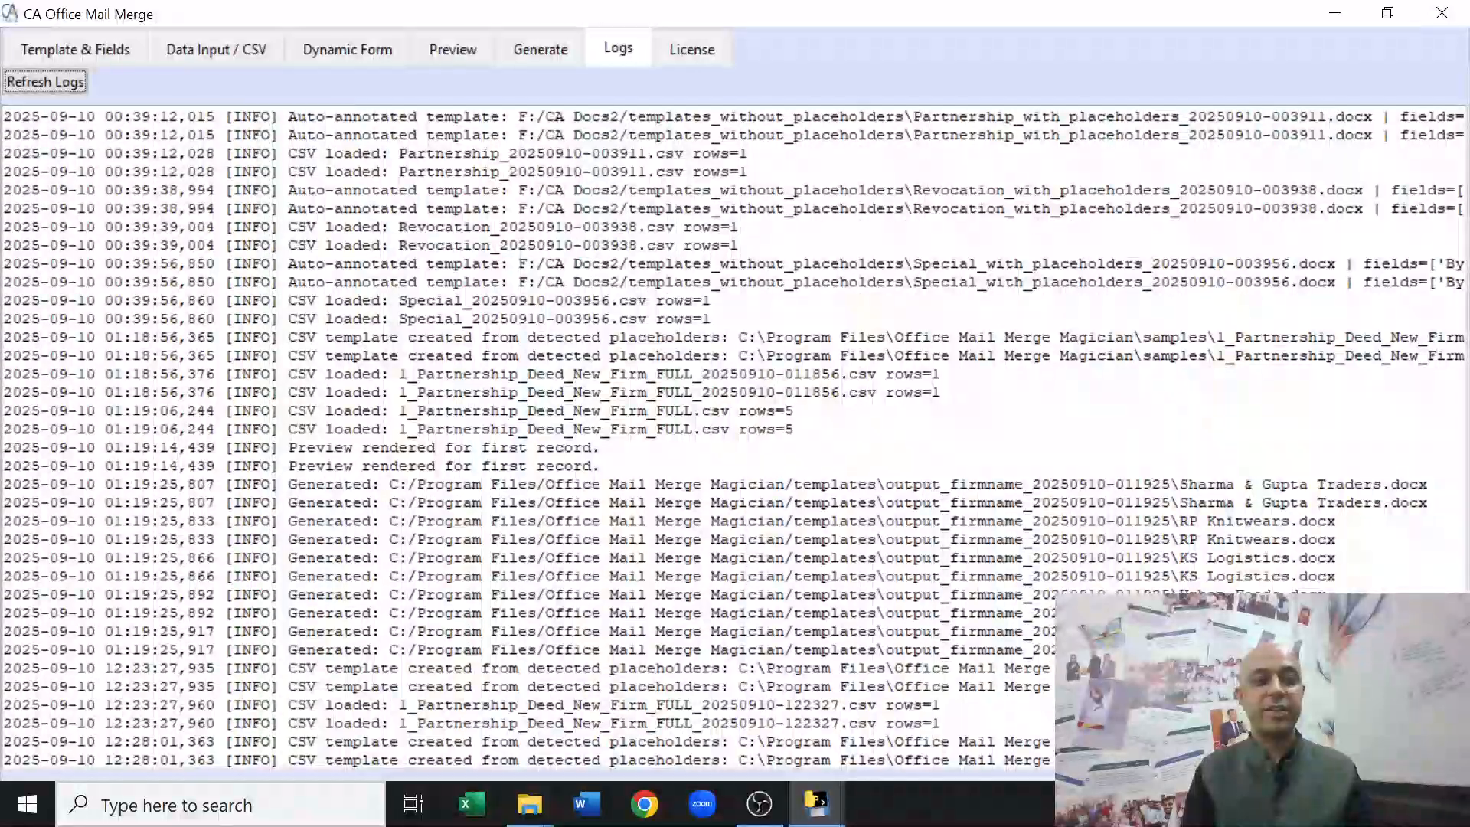
pyautogui.scroll(-2, 528, 436)
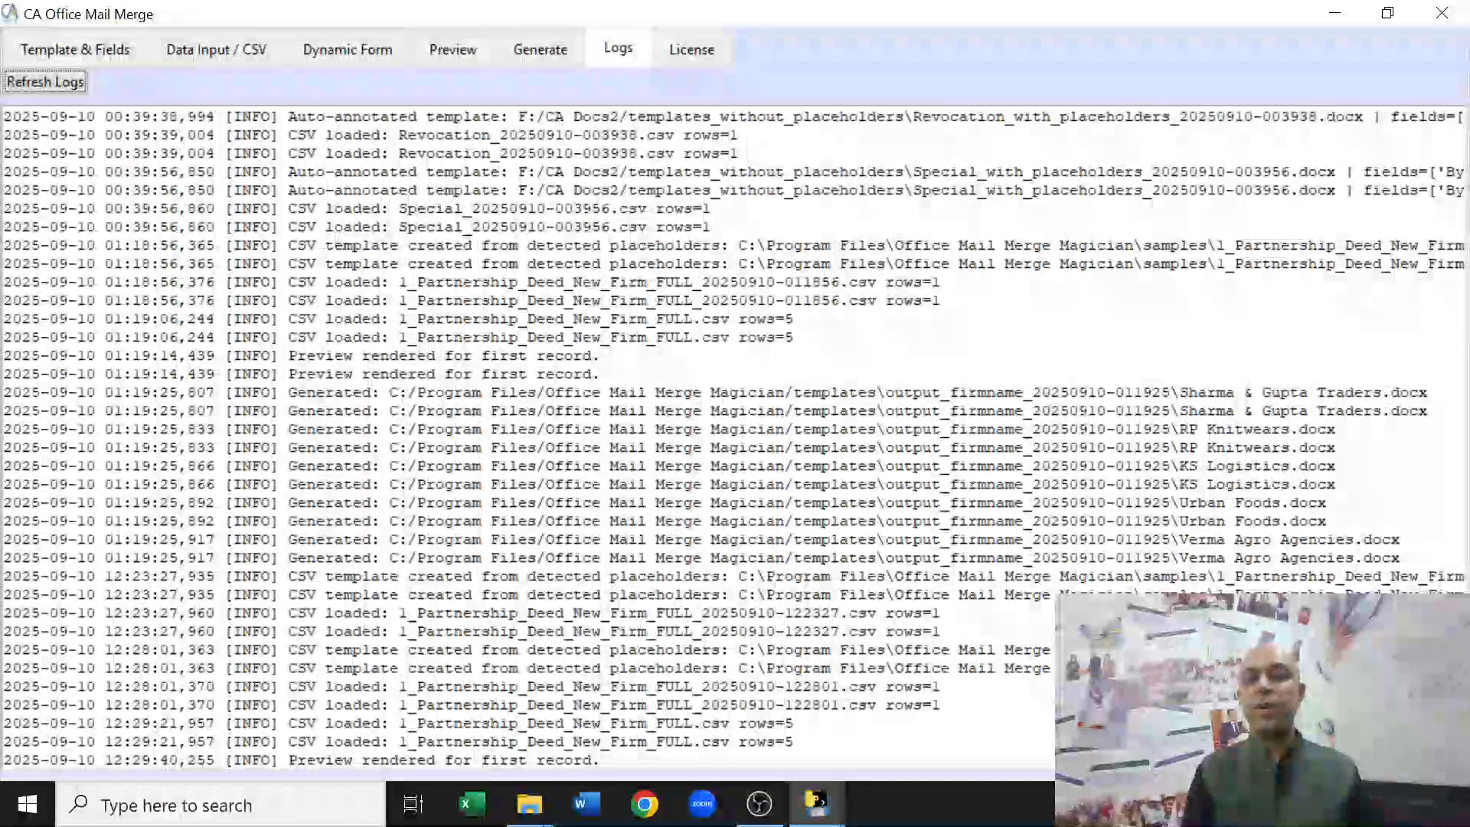
pyautogui.scroll(2, 528, 436)
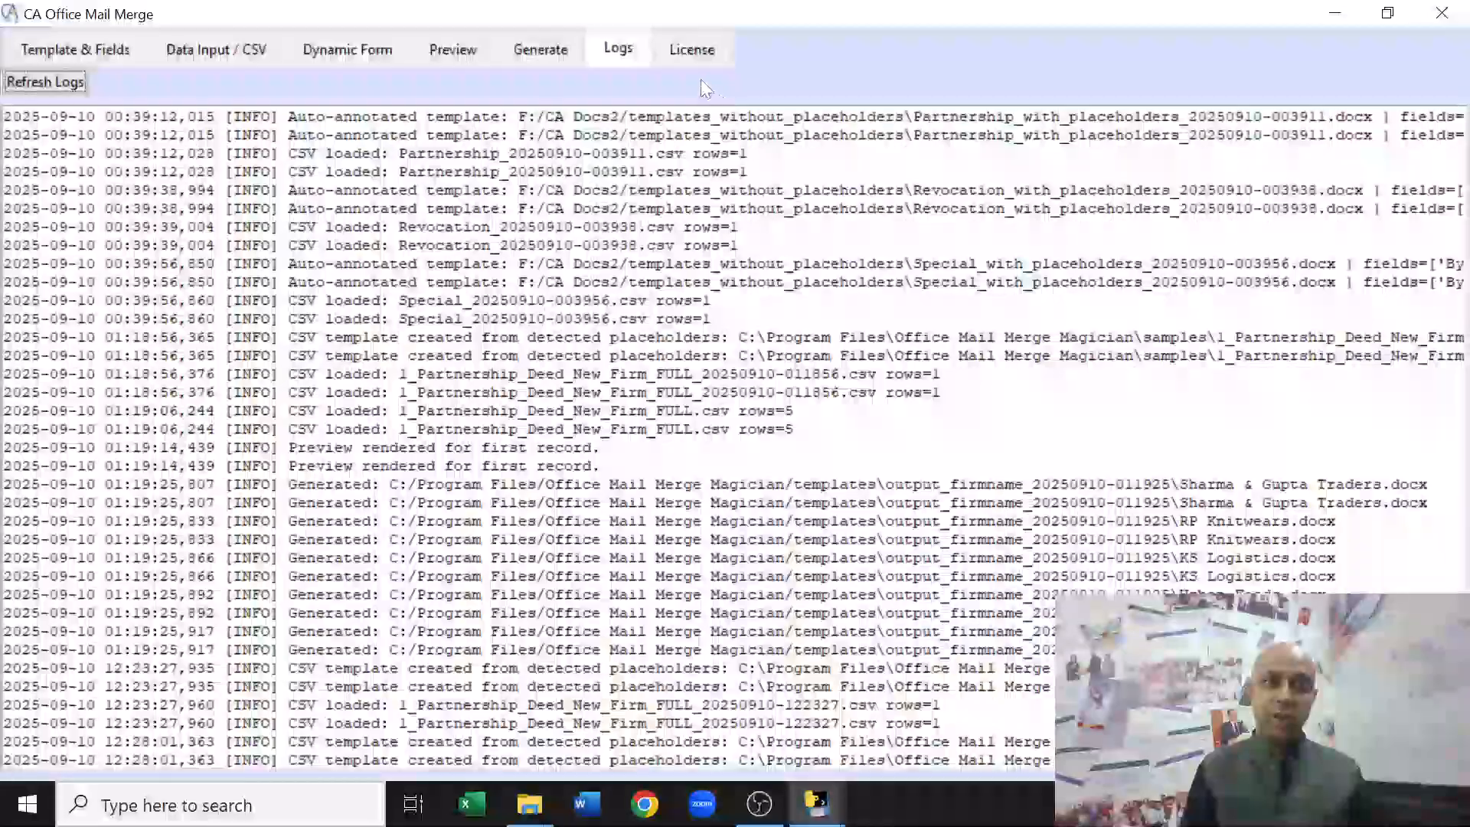
# Check the license management details, including serial number, status and key entry, and return to the affidavit template's detected placeholders
pyautogui.click(688, 55)
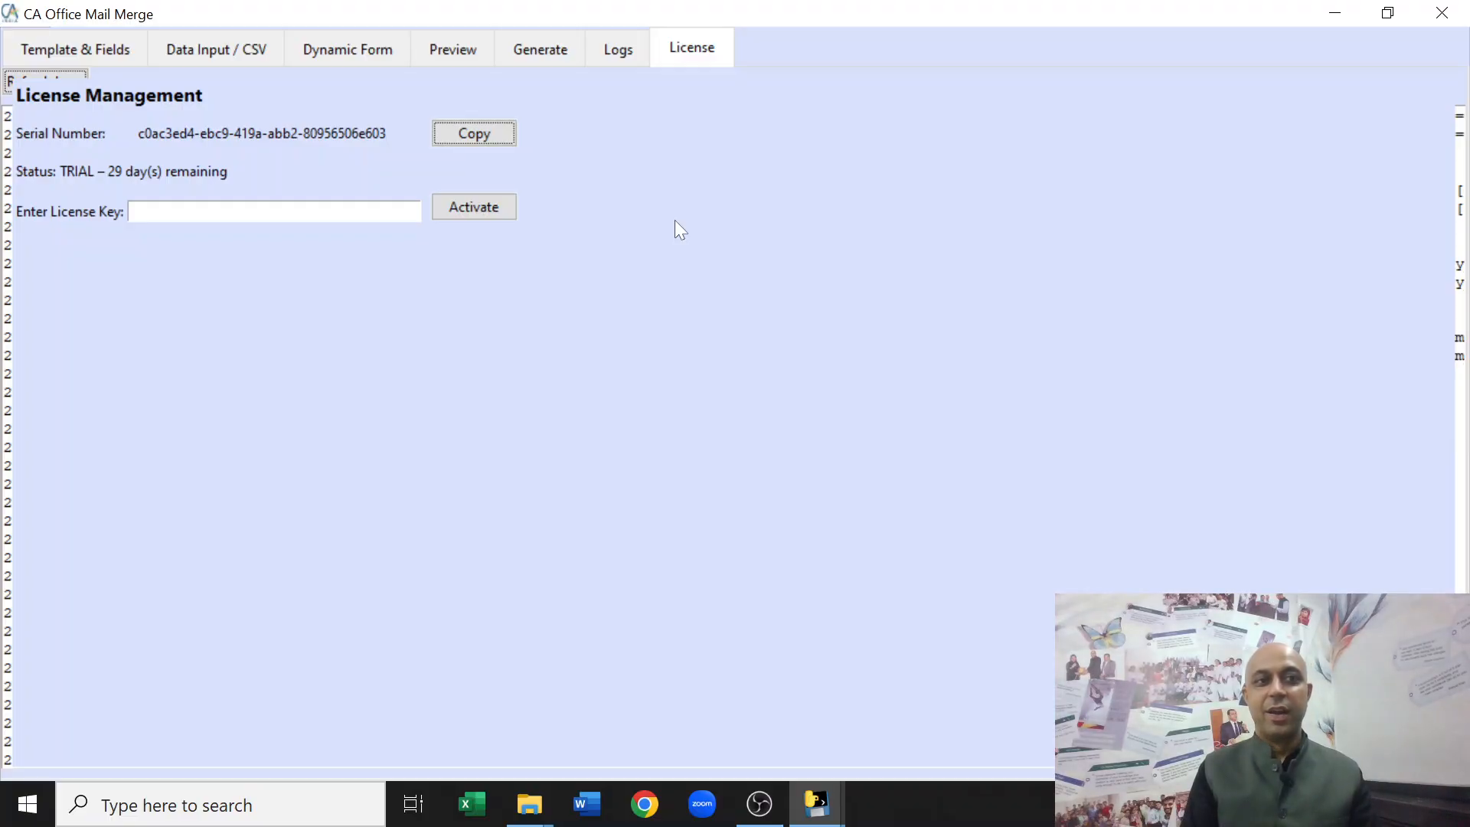
pyautogui.click(85, 49)
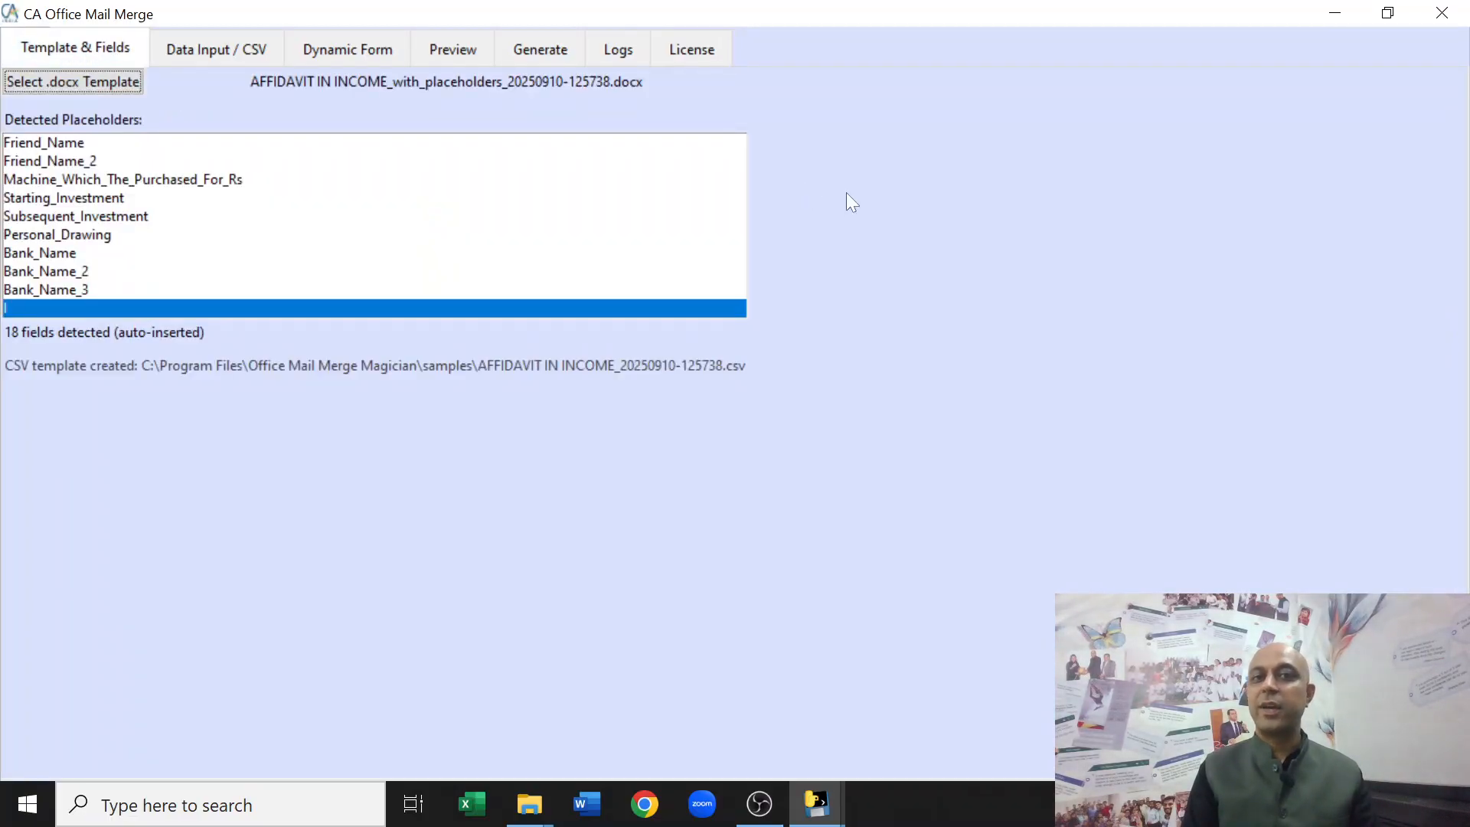